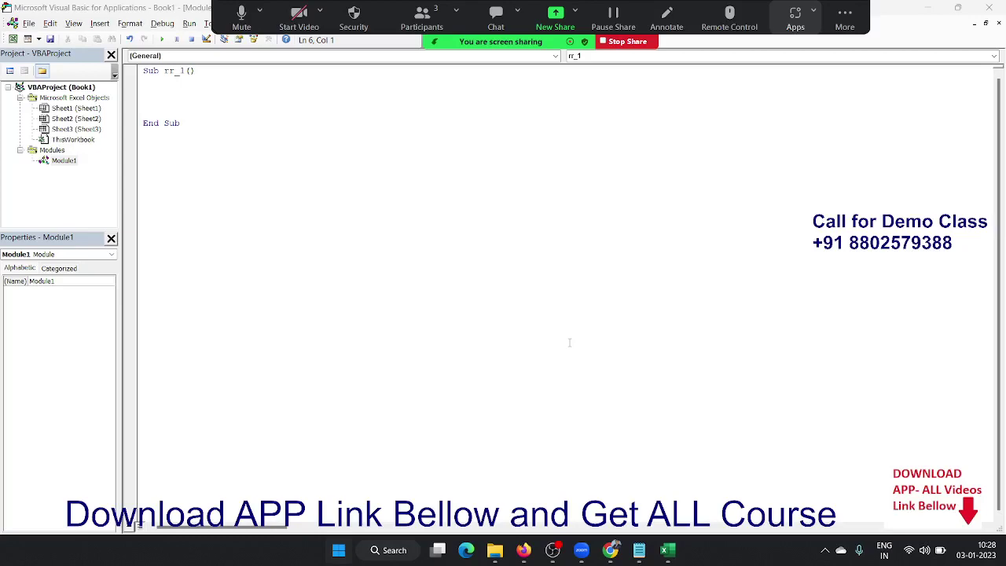
Step: Snap the VBA editor to the left half of the screen and Book1 to the right half
{"action": "left_click", "coordinate": [958, 14]}
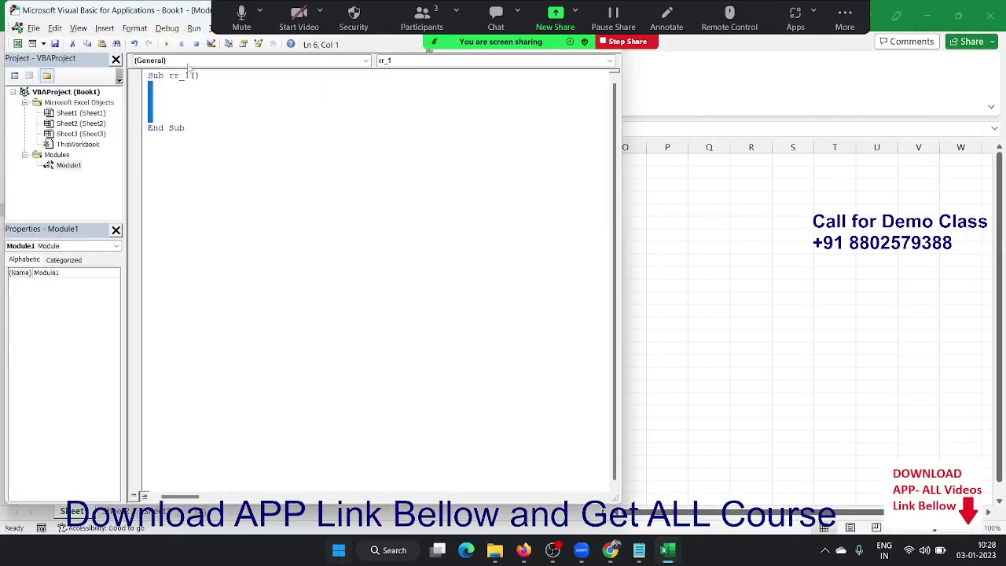
{"action": "double_click", "coordinate": [115, 14]}
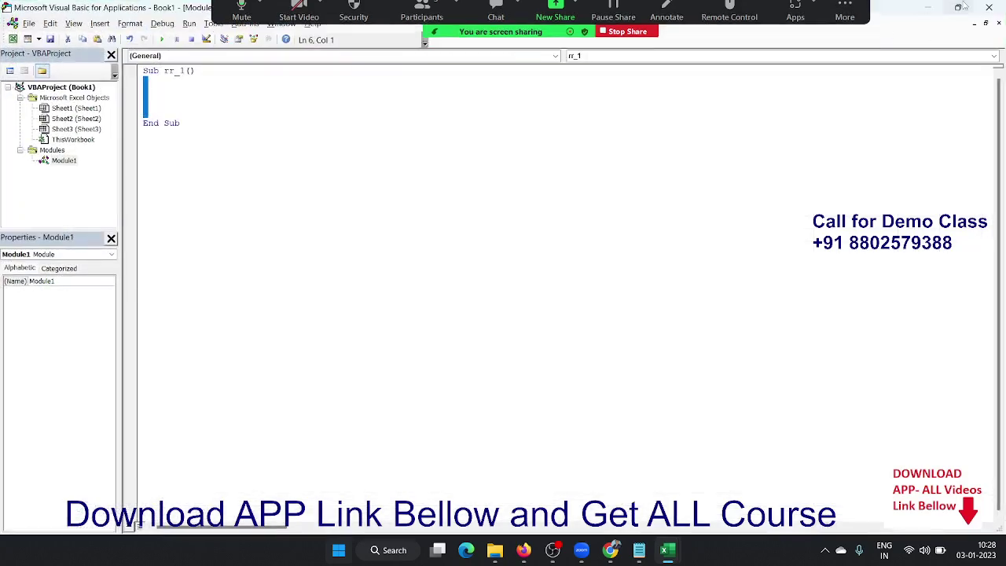
{"action": "mouse_move", "coordinate": [957, 7]}
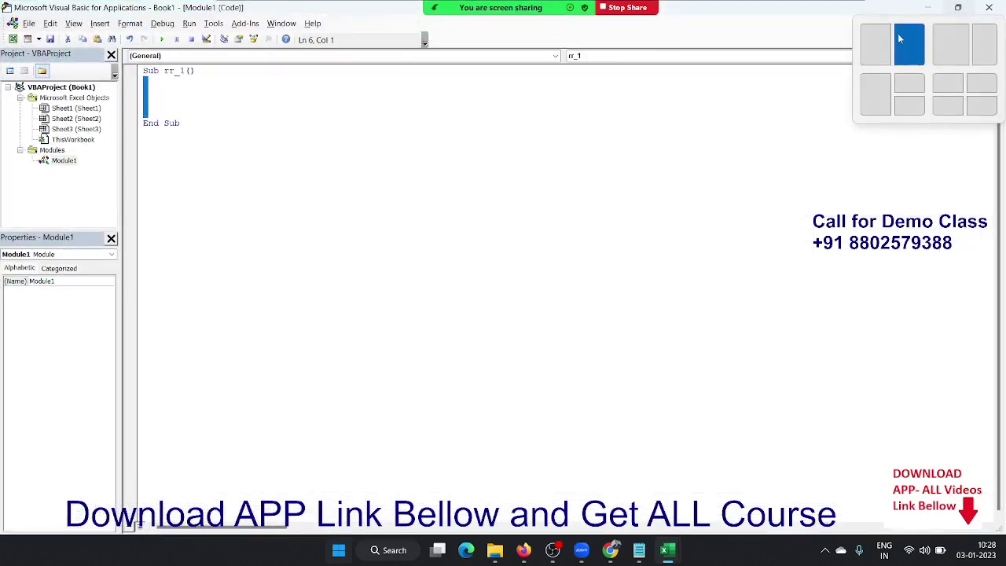
{"action": "left_click", "coordinate": [874, 45]}
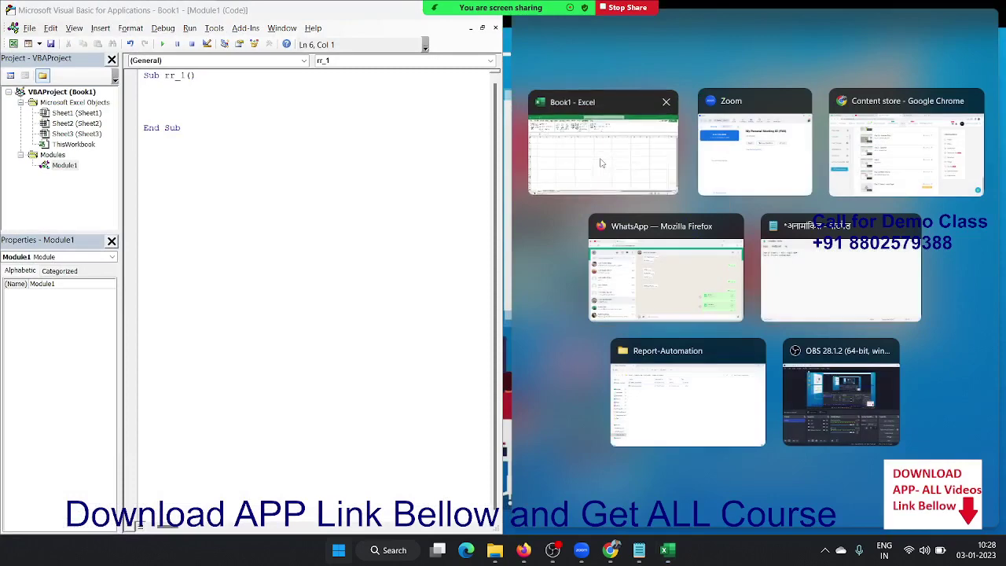
{"action": "left_click", "coordinate": [607, 175]}
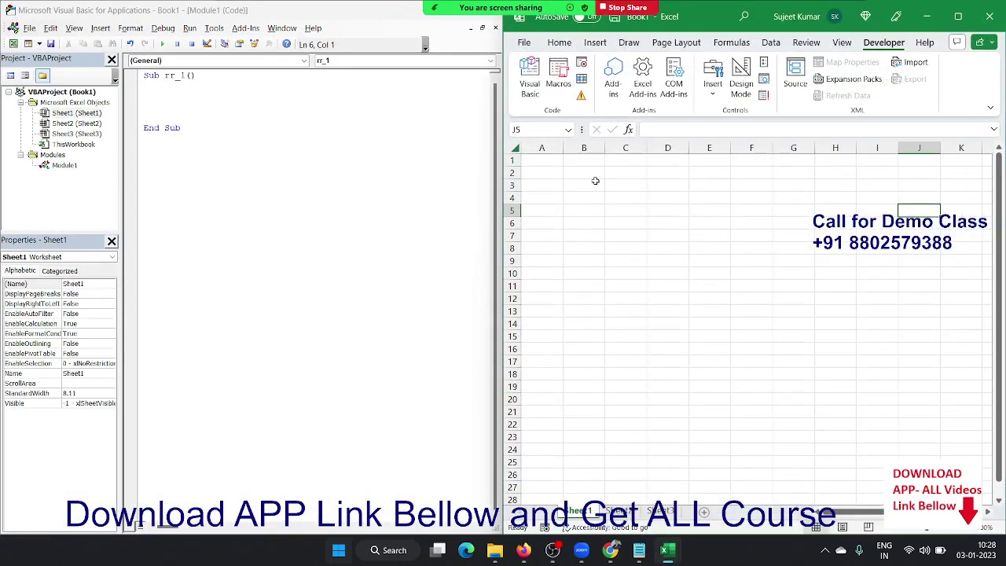
Step: Enter the name 'puja' in cell B2, fixing the typo along the way
{"action": "left_click", "coordinate": [542, 164]}
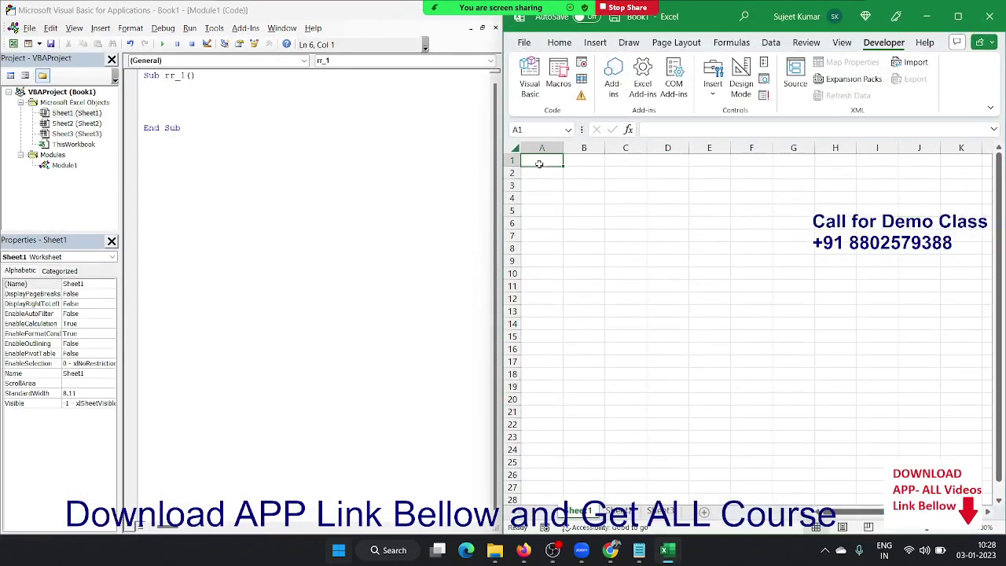
{"action": "left_click", "coordinate": [675, 257]}
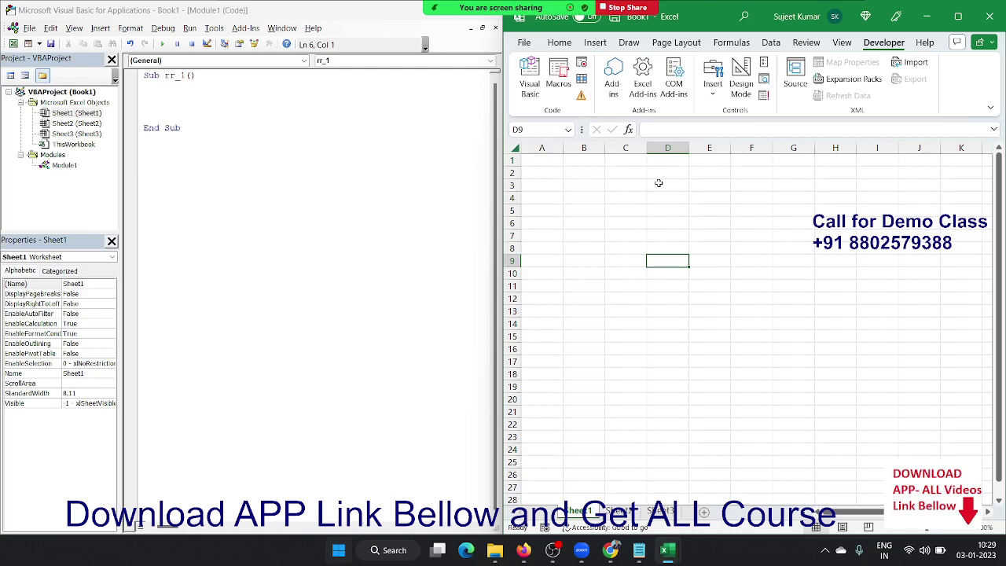
{"action": "left_click", "coordinate": [565, 174]}
{"action": "type", "text": "opu"}
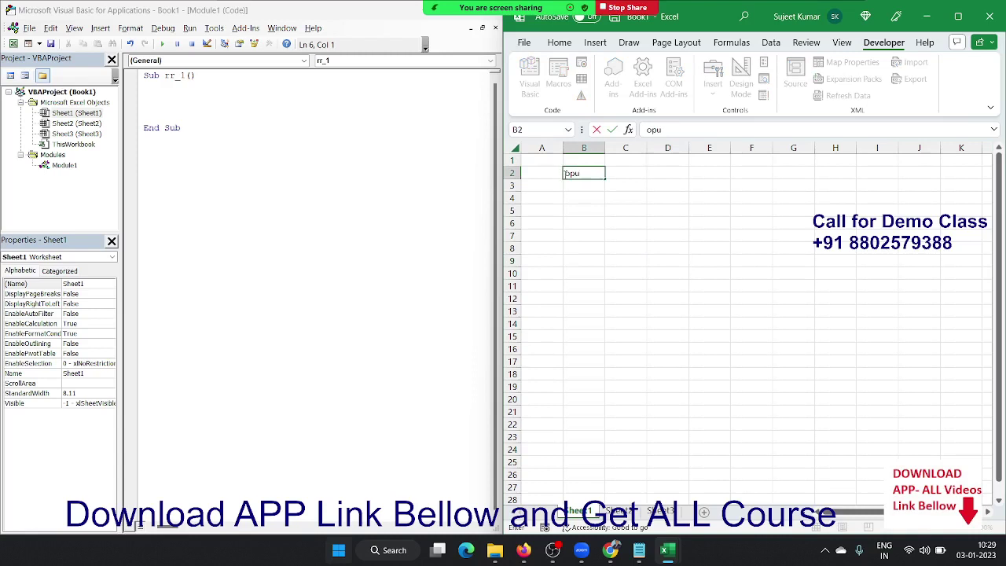
{"action": "key", "text": "BackSpace"}
{"action": "key", "text": "BackSpace"}
{"action": "type", "text": "uj"}
{"action": "type", "text": "a"}
{"action": "left_click", "coordinate": [613, 202]}
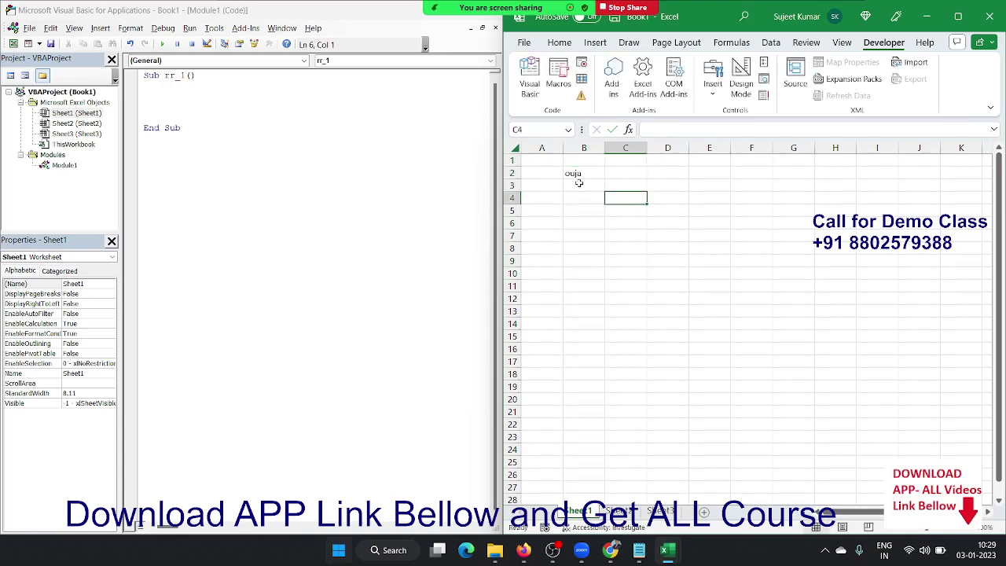
{"action": "left_click", "coordinate": [578, 172]}
{"action": "type", "text": "p"}
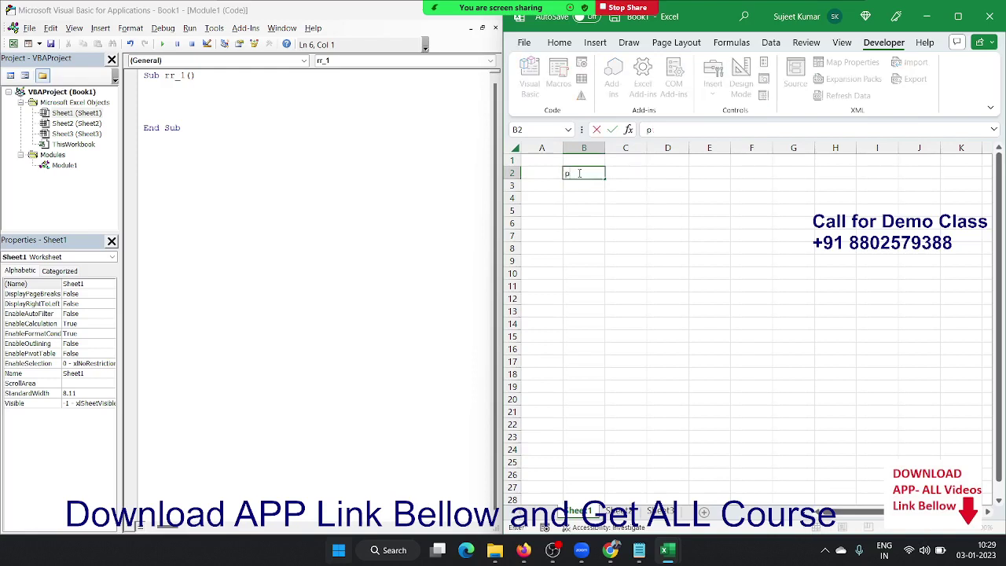
{"action": "type", "text": "uja"}
{"action": "key", "text": "Return"}
Step: Autofill the names from B2 down to row 13 and across to column F
{"action": "left_click", "coordinate": [578, 173]}
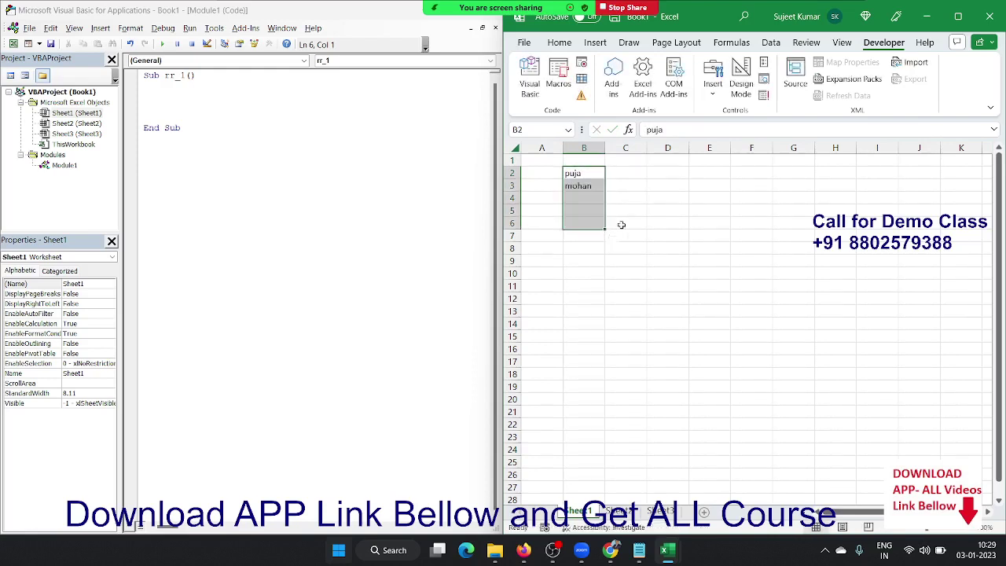
{"action": "mouse_move", "coordinate": [604, 178]}
{"action": "left_mouse_down"}
{"action": "mouse_move", "coordinate": [607, 230]}
{"action": "mouse_move", "coordinate": [781, 230]}
{"action": "mouse_move", "coordinate": [778, 315]}
{"action": "left_mouse_up"}
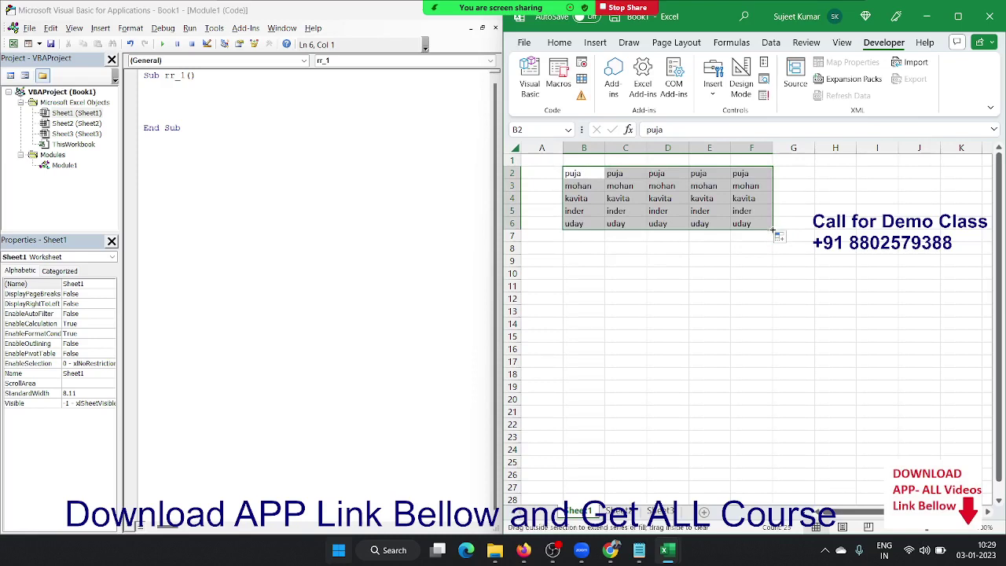
{"action": "left_click", "coordinate": [877, 298]}
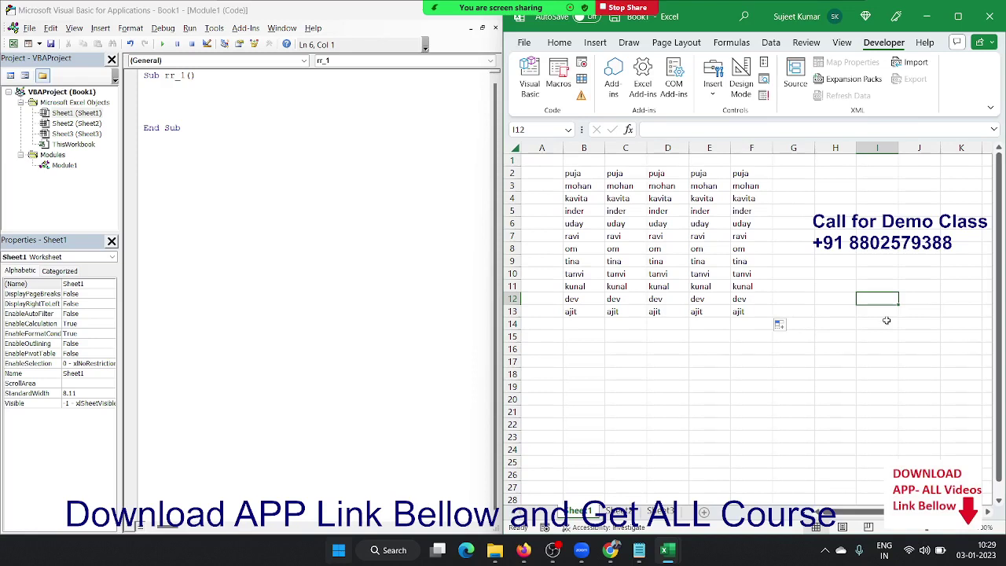
{"action": "left_click", "coordinate": [626, 147]}
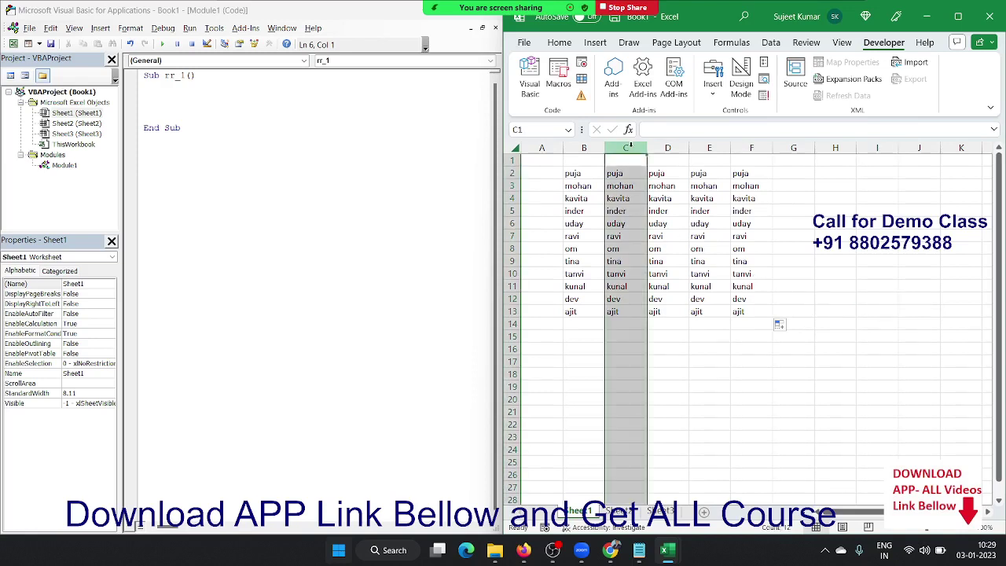
{"action": "key", "text": "ctrl+plus"}
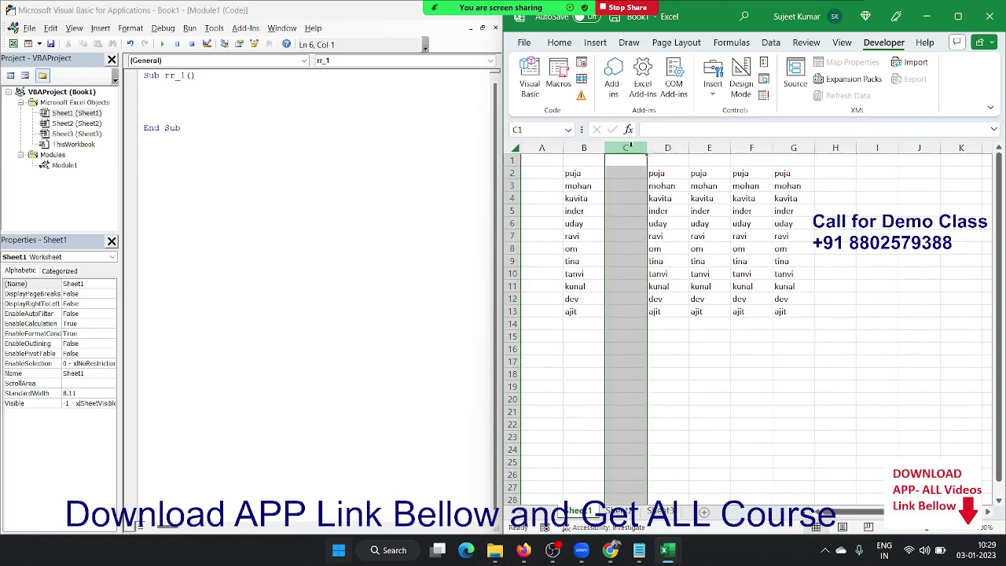
{"action": "key", "text": "Down"}
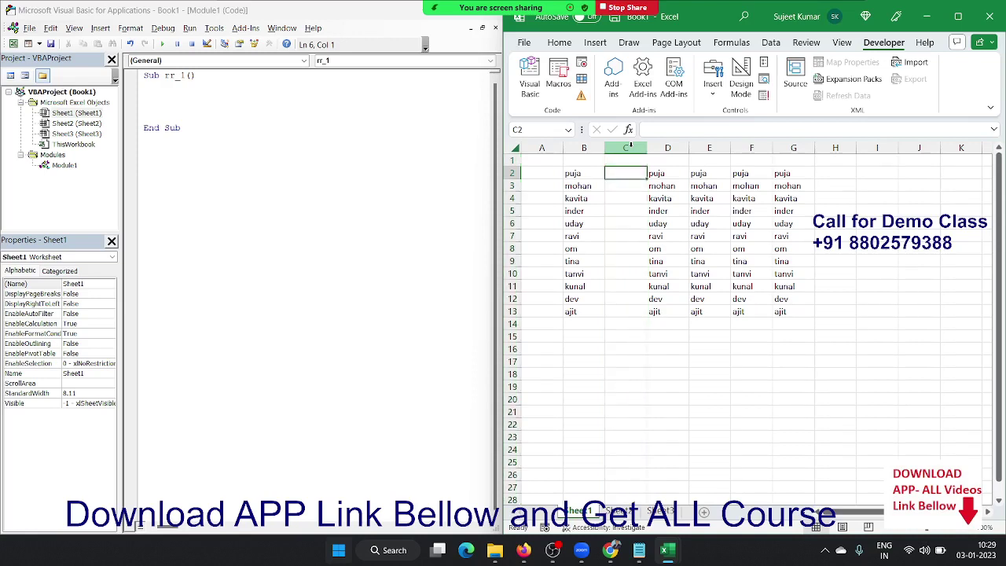
{"action": "type", "text": "=u"}
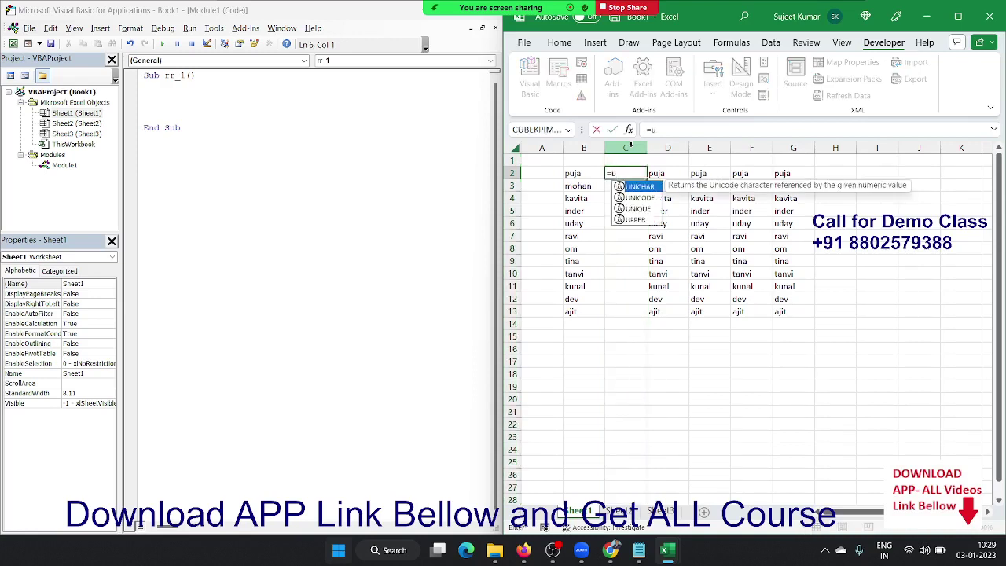
{"action": "type", "text": "p"}
{"action": "key", "text": "Tab"}
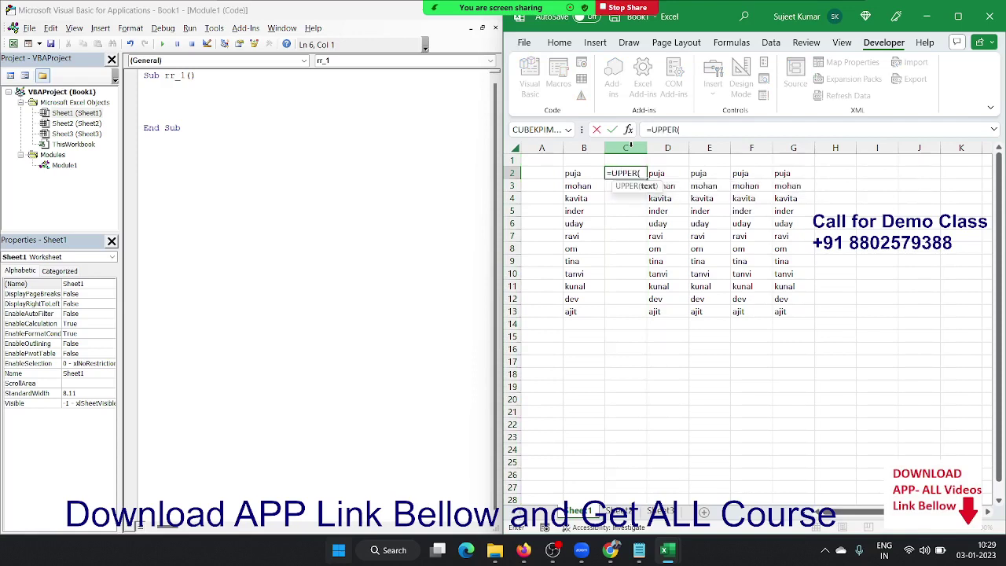
{"action": "key", "text": "Left"}
{"action": "key", "text": "Return"}
{"action": "key", "text": "Left"}
{"action": "key", "text": "ctrl+Down"}
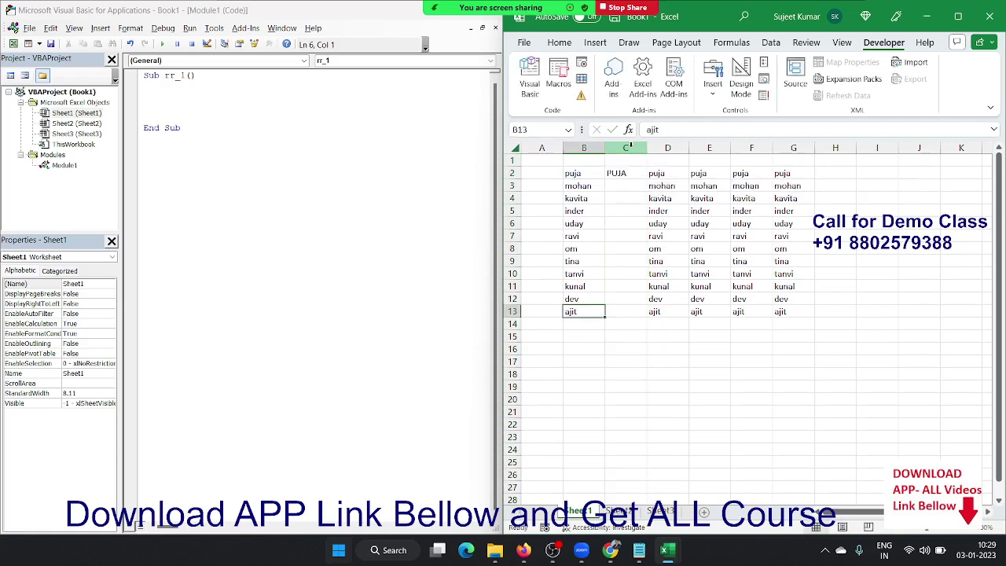
{"action": "key", "text": "Right"}
{"action": "key", "text": "ctrl+shift+Up"}
{"action": "key", "text": "ctrl+d"}
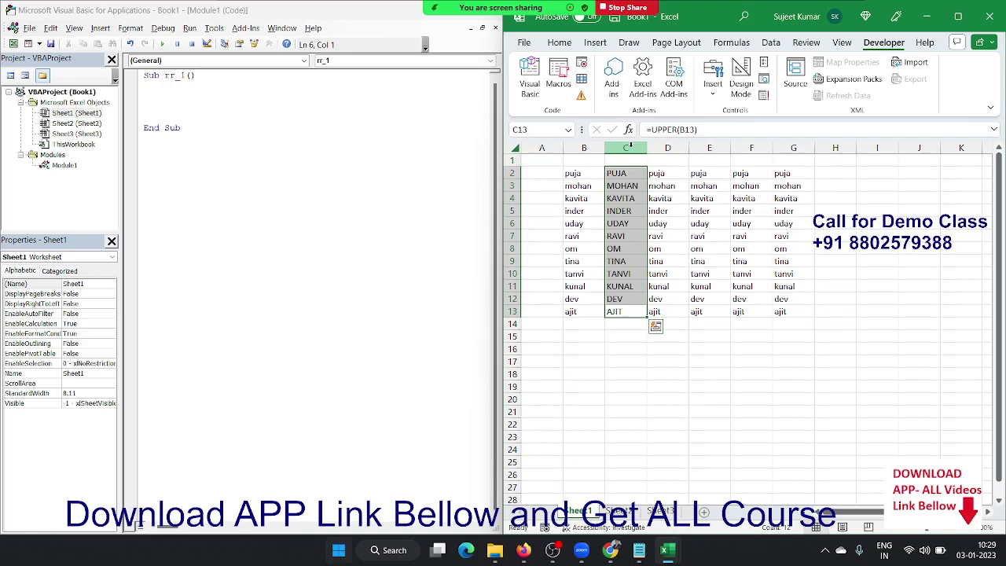
{"action": "key", "text": "ctrl+z"}
{"action": "key", "text": "ctrl+z"}
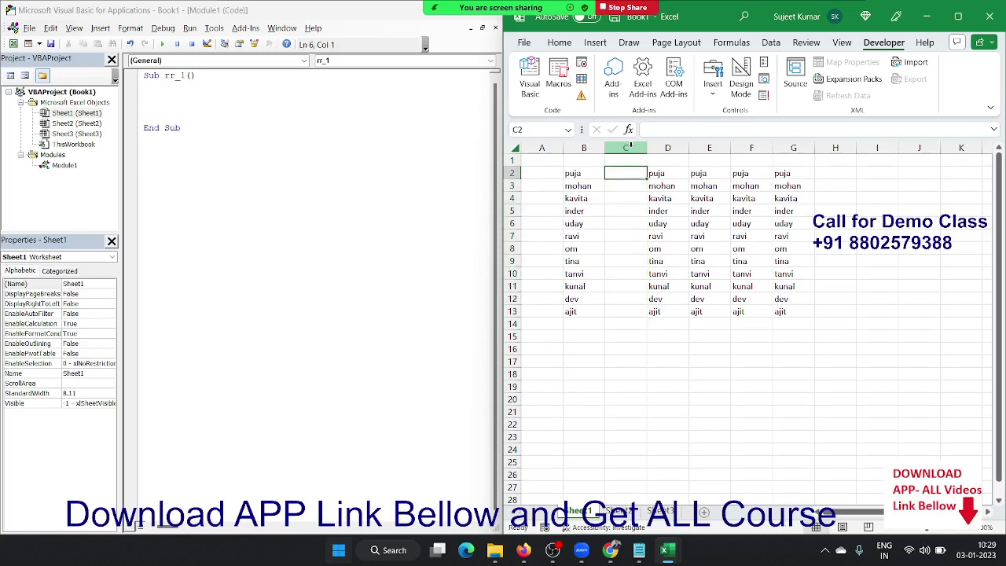
{"action": "left_click", "coordinate": [629, 146]}
{"action": "key", "text": "ctrl+minus"}
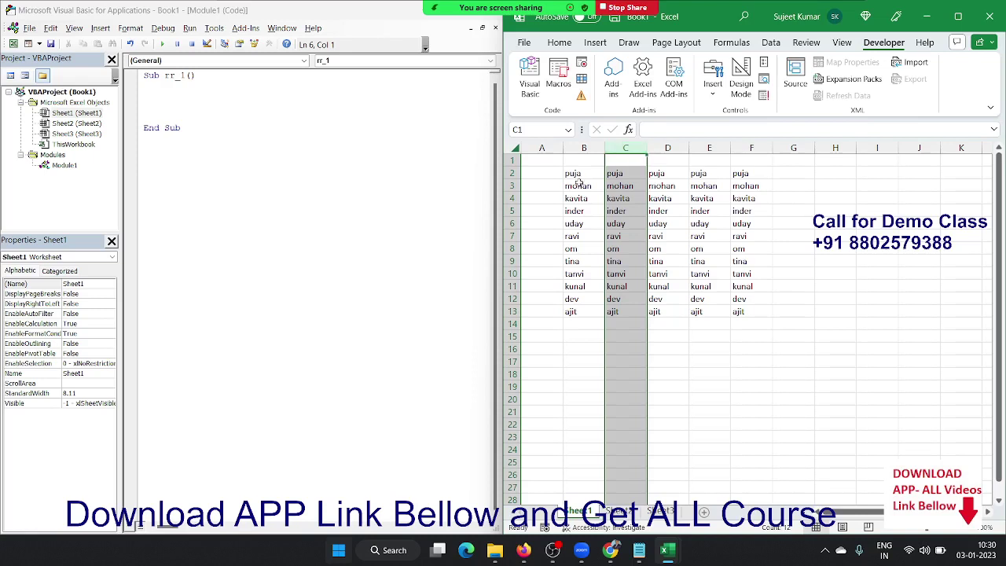
Step: Select B3:D8 and declare Dim r As Range at the top of rr_1
{"action": "left_click", "coordinate": [618, 210]}
{"action": "mouse_move", "coordinate": [578, 185]}
{"action": "left_mouse_down"}
{"action": "mouse_move", "coordinate": [656, 233]}
{"action": "mouse_move", "coordinate": [657, 249]}
{"action": "left_mouse_up"}
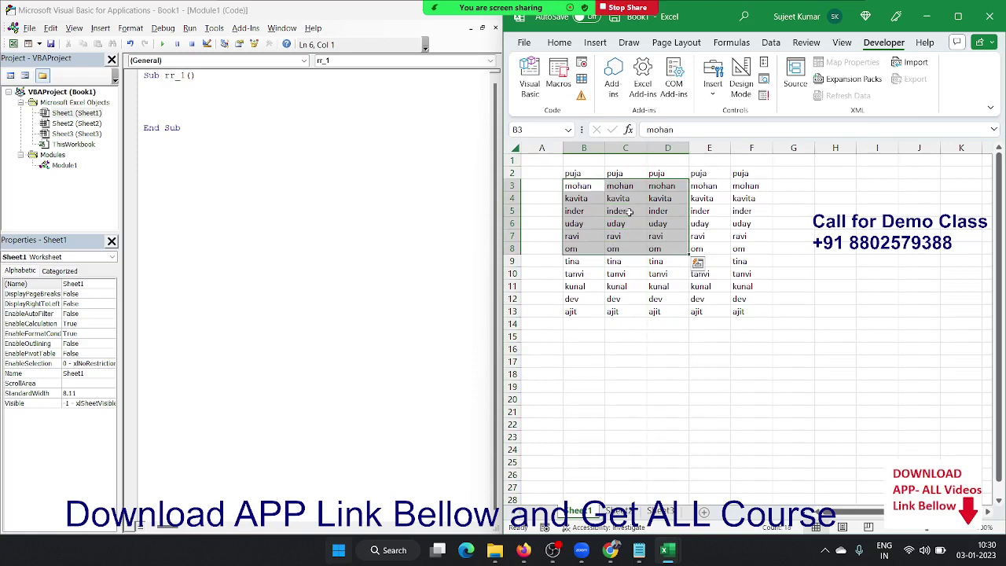
{"action": "left_click", "coordinate": [173, 110]}
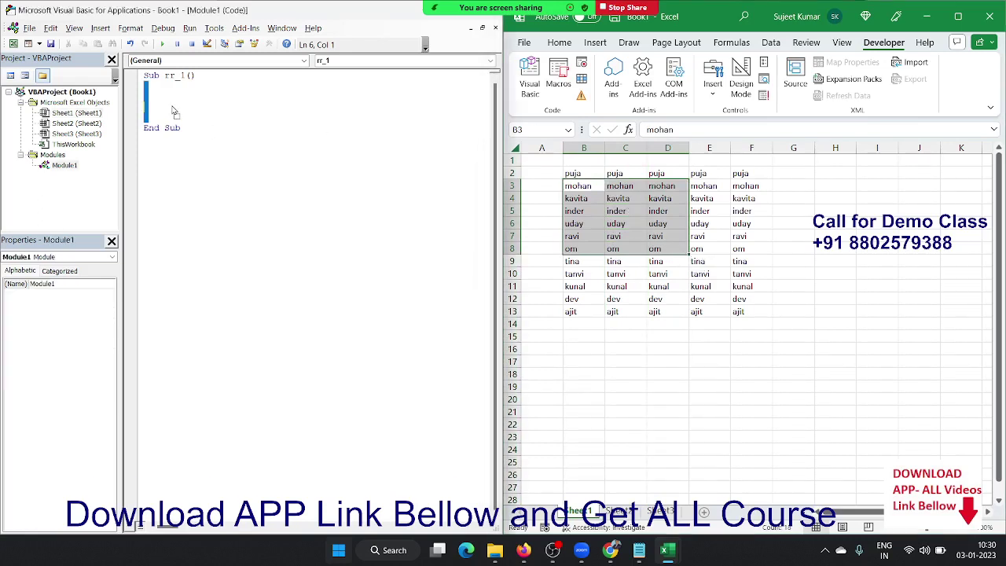
{"action": "key", "text": "ctrl+Home"}
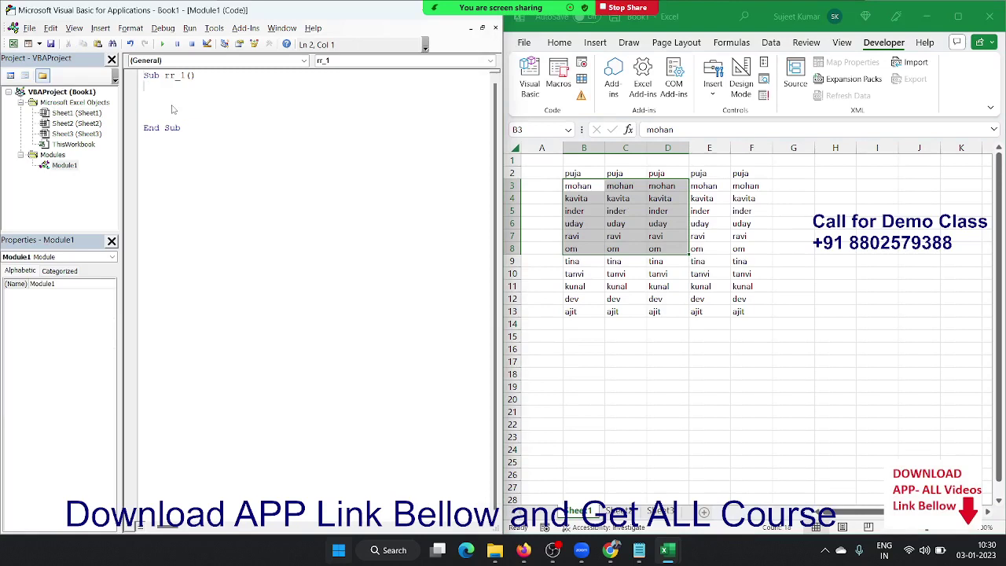
{"action": "key", "text": "Return"}
{"action": "type", "text": "for"}
{"action": "key", "text": "BackSpace"}
{"action": "key", "text": "BackSpace"}
{"action": "key", "text": "BackSpace"}
{"action": "type", "text": "di"}
{"action": "type", "text": "m r as "}
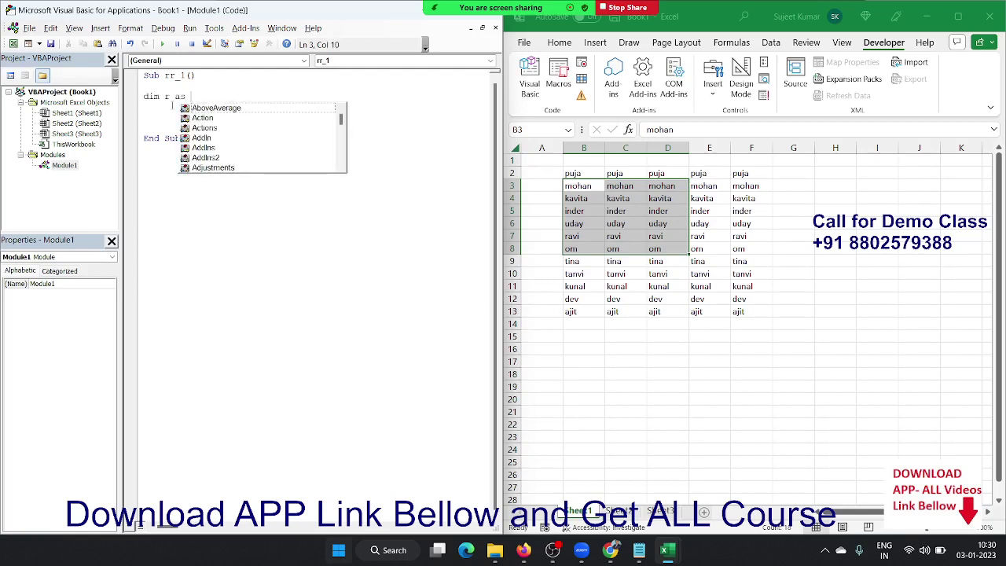
{"action": "type", "text": "ra"}
{"action": "key", "text": "Tab"}
{"action": "key", "text": "Return"}
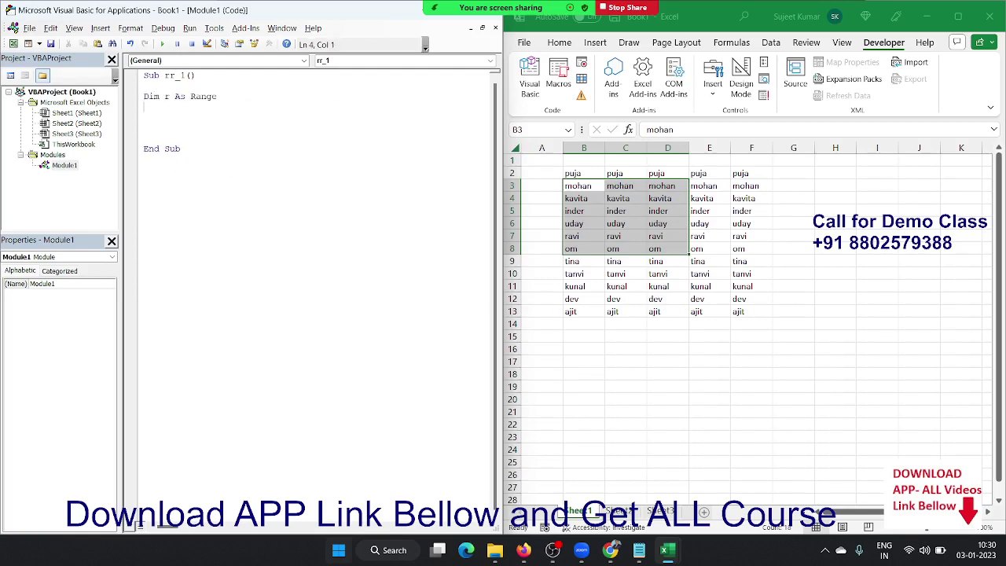
Step: Add an empty For Each r In Selection … Next r loop below the declaration
{"action": "key", "text": "Return"}
{"action": "type", "text": "f"}
{"action": "type", "text": "or "}
{"action": "type", "text": "each r in"}
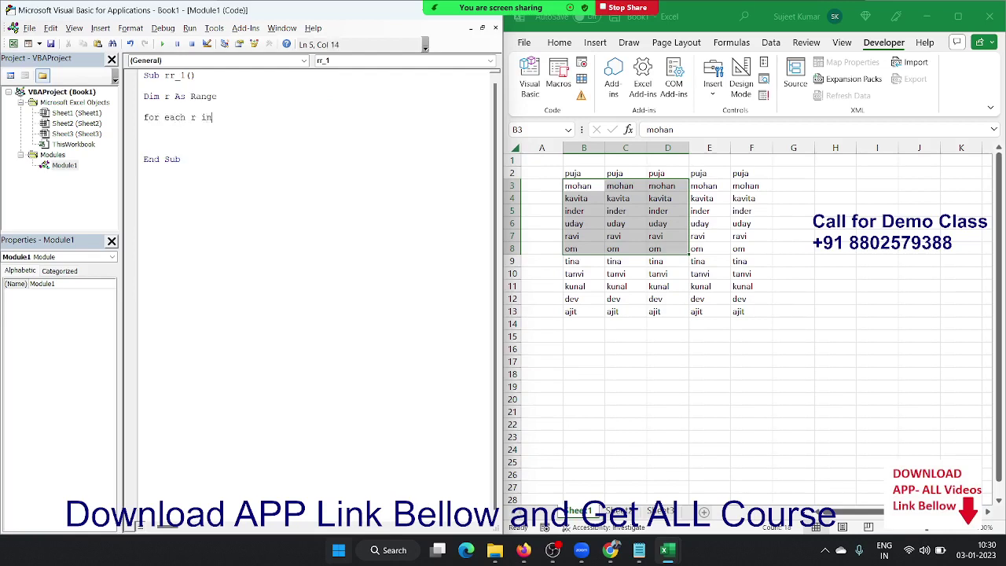
{"action": "type", "text": " selecti"}
{"action": "type", "text": "on"}
{"action": "key", "text": "Return"}
{"action": "key", "text": "Return"}
{"action": "key", "text": "Return"}
{"action": "key", "text": "Return"}
{"action": "type", "text": "nextv"}
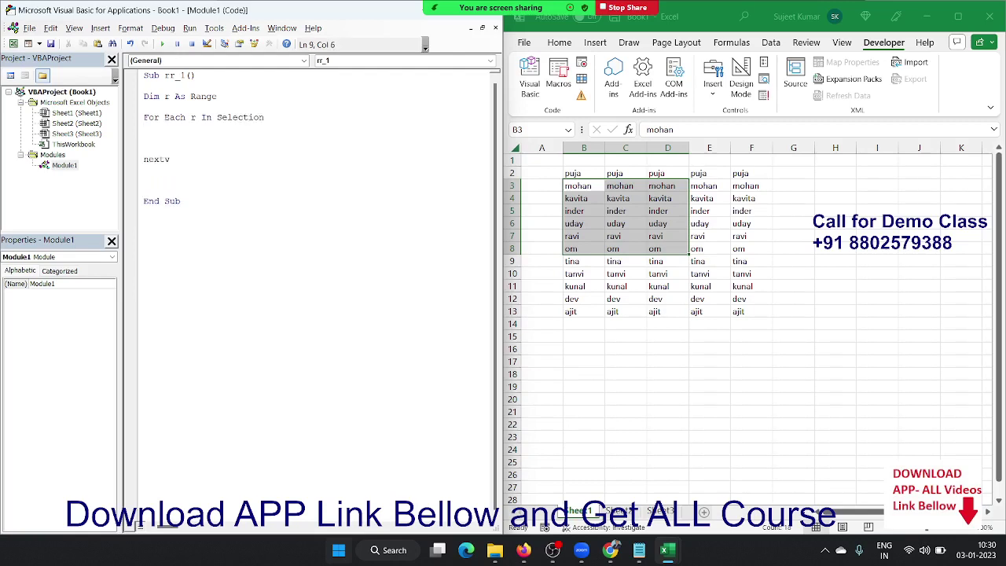
{"action": "key", "text": "BackSpace"}
{"action": "type", "text": "r"}
Step: Indent the empty loop line, then select B3:D7 and cycle the active cell through it
{"action": "left_click", "coordinate": [144, 138]}
{"action": "key", "text": "Tab"}
{"action": "left_click_drag", "start_coordinate": [601, 187], "coordinate": [651, 229]}
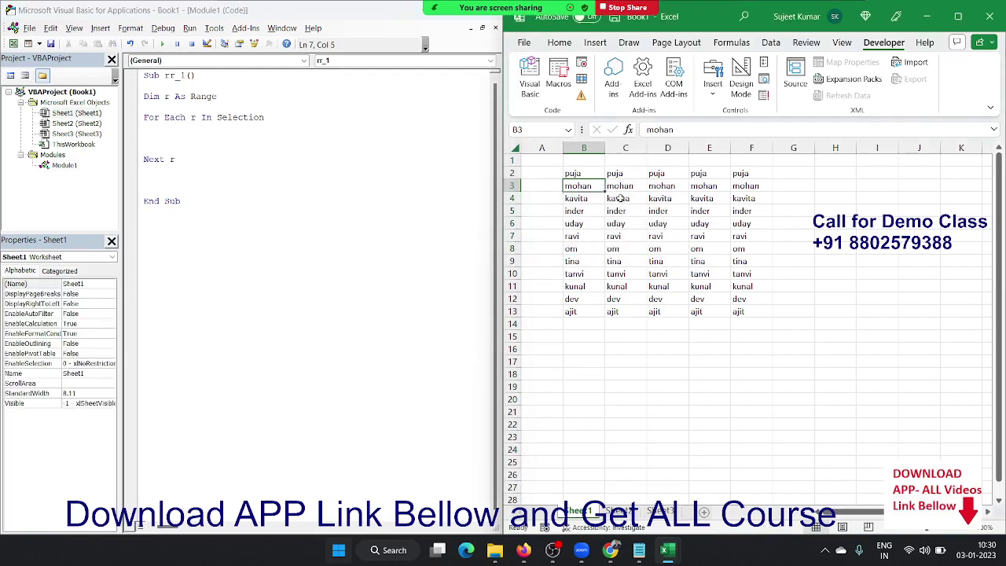
{"action": "key", "text": "Tab"}
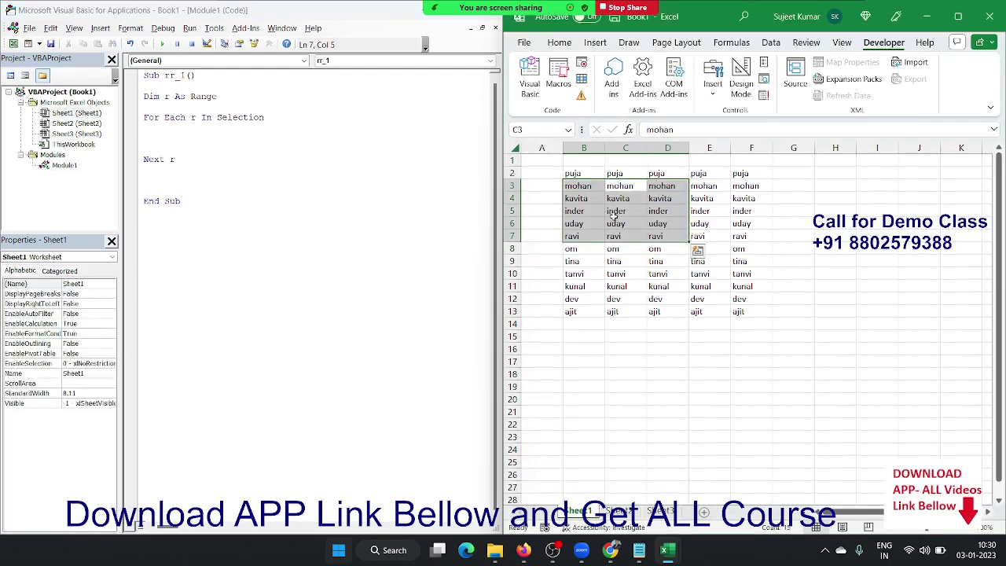
{"action": "key", "text": "Tab"}
{"action": "key", "text": "Tab"}
{"action": "key", "text": "Tab"}
{"action": "key", "text": "Tab"}
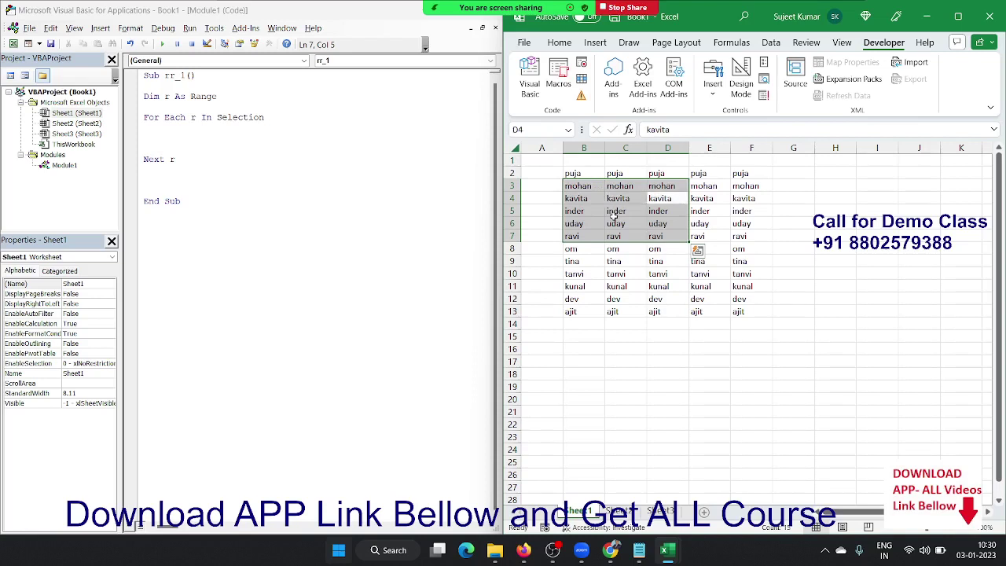
{"action": "key", "text": "Tab"}
{"action": "key", "text": "Tab"}
{"action": "key", "text": "Tab"}
{"action": "key", "text": "Tab"}
{"action": "key", "text": "Tab"}
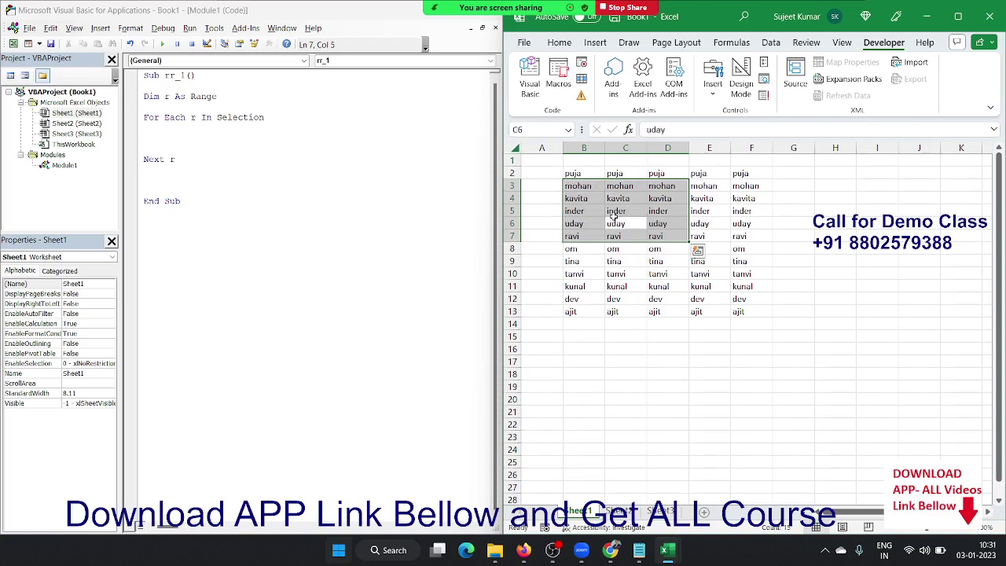
{"action": "key", "text": "Tab"}
{"action": "key", "text": "Tab"}
{"action": "key", "text": "Tab"}
{"action": "key", "text": "Tab"}
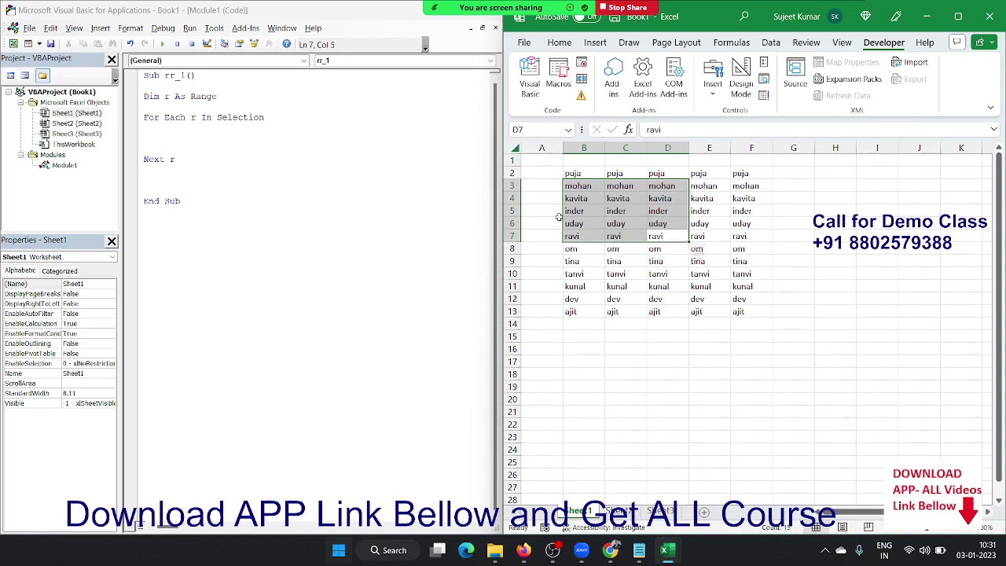
{"action": "key", "text": "Tab"}
{"action": "key", "text": "Tab"}
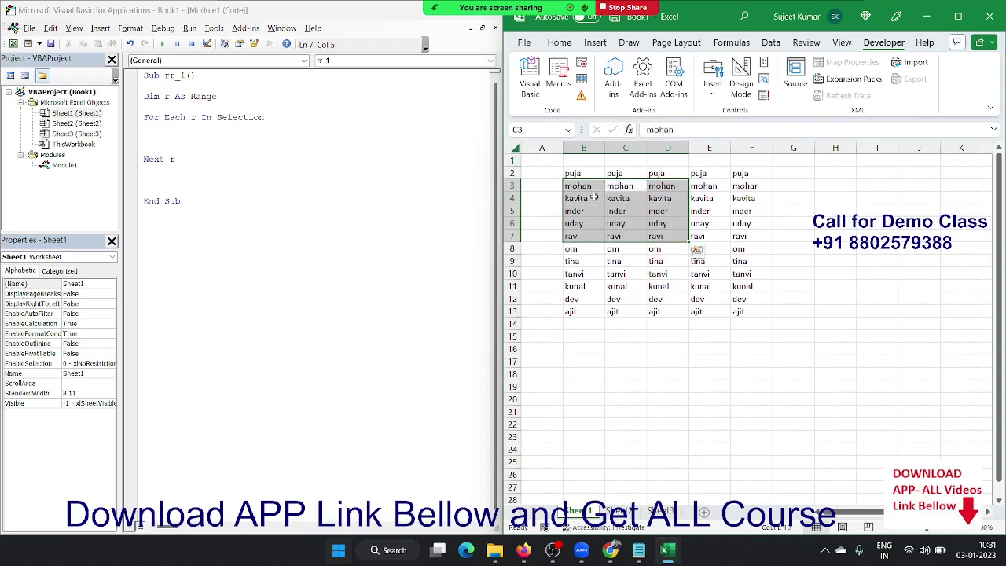
Step: Write r.Value = UCase(r.Value) on the empty line inside the rr_1 loop
{"action": "left_click", "coordinate": [195, 135]}
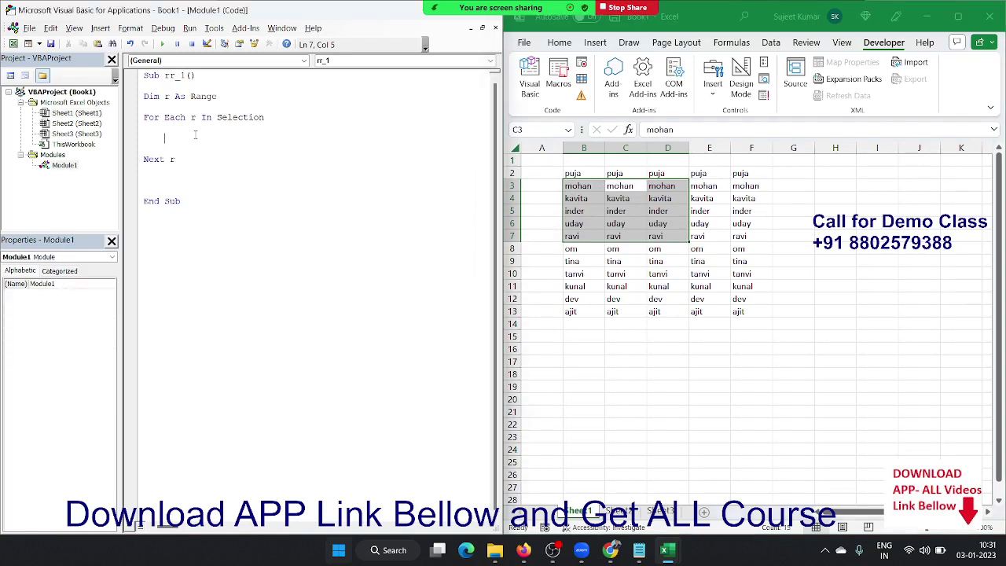
{"action": "type", "text": "r.Value"}
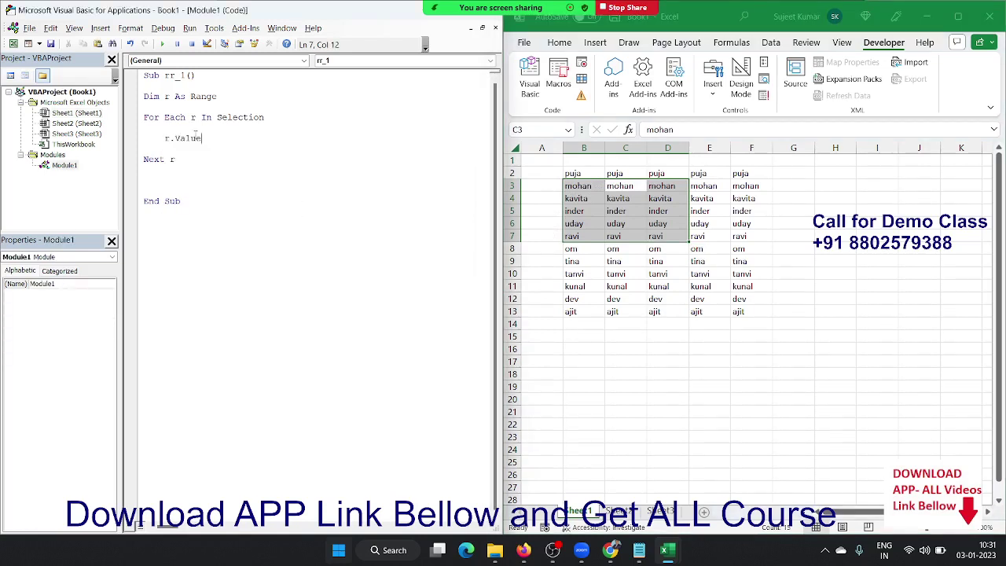
{"action": "type", "text": "="}
{"action": "type", "text": "ucase"}
{"action": "type", "text": "(r"}
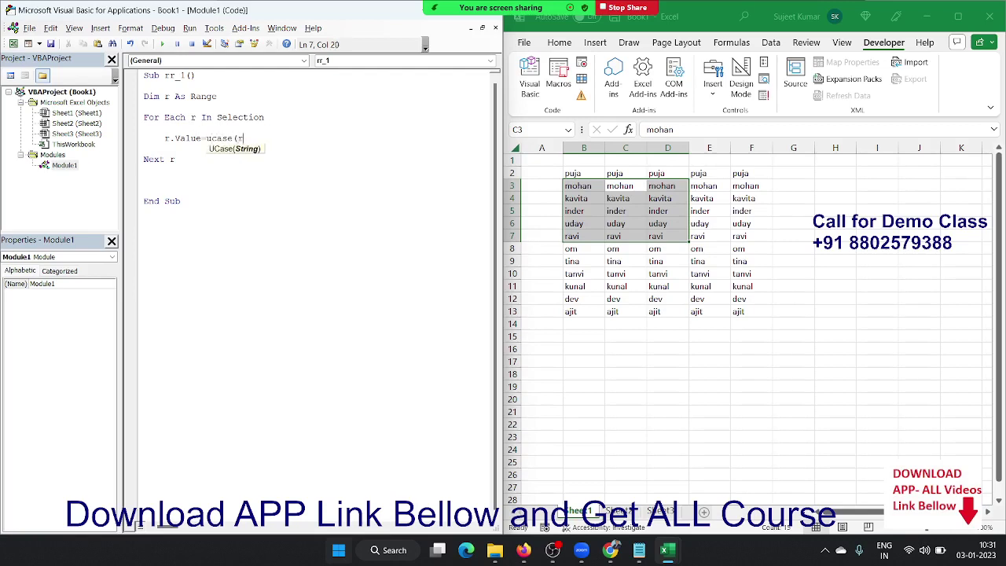
{"action": "type", "text": ".Value"}
{"action": "type", "text": ")"}
{"action": "left_click", "coordinate": [239, 131]}
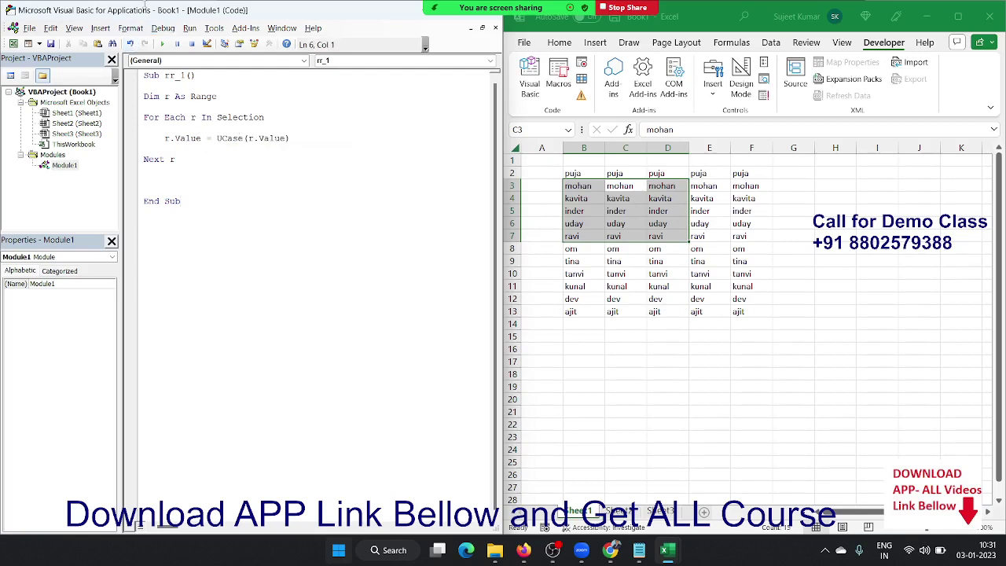
{"action": "left_click", "coordinate": [139, 30]}
{"action": "left_click", "coordinate": [142, 29]}
{"action": "left_click", "coordinate": [141, 29]}
Step: Step through rr_1 with F8, uppercasing the names from B3 through D6
{"action": "left_click", "coordinate": [184, 58]}
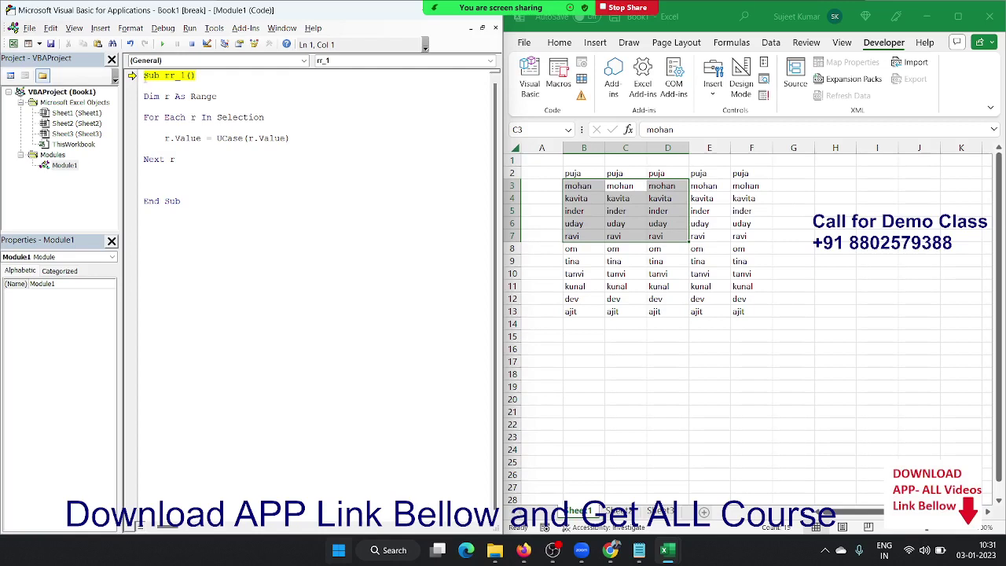
{"action": "key", "text": "F8"}
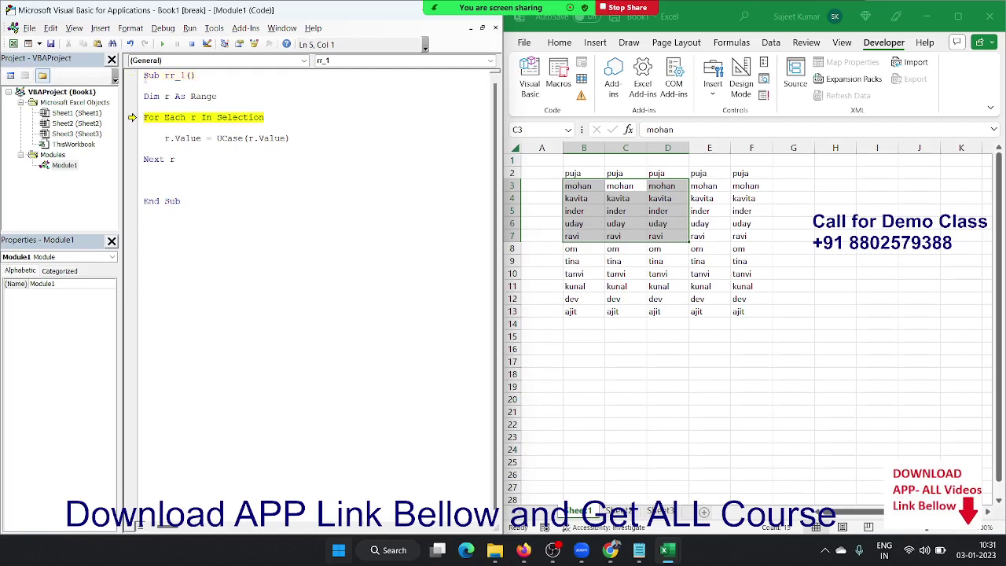
{"action": "key", "text": "F8"}
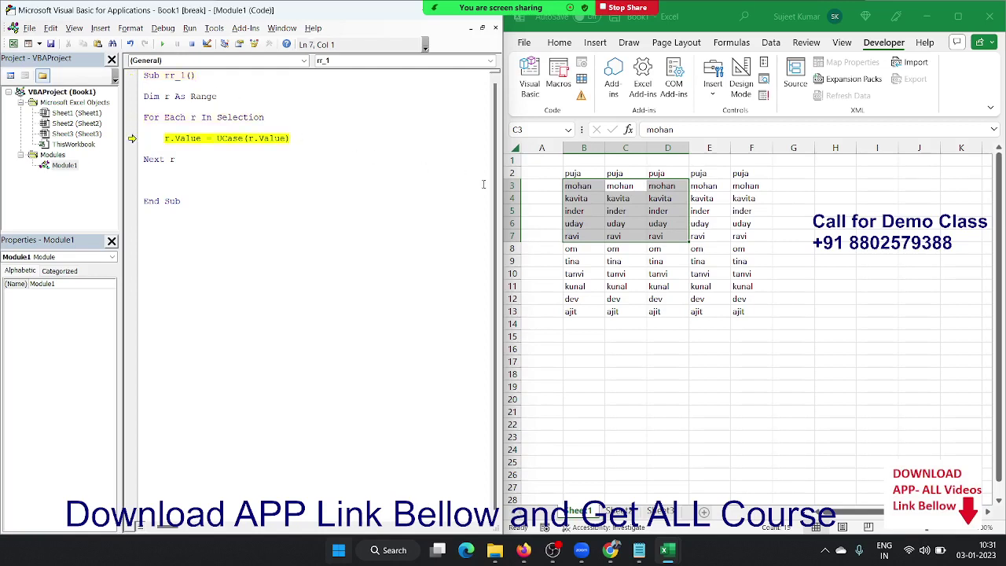
{"action": "key", "text": "F8"}
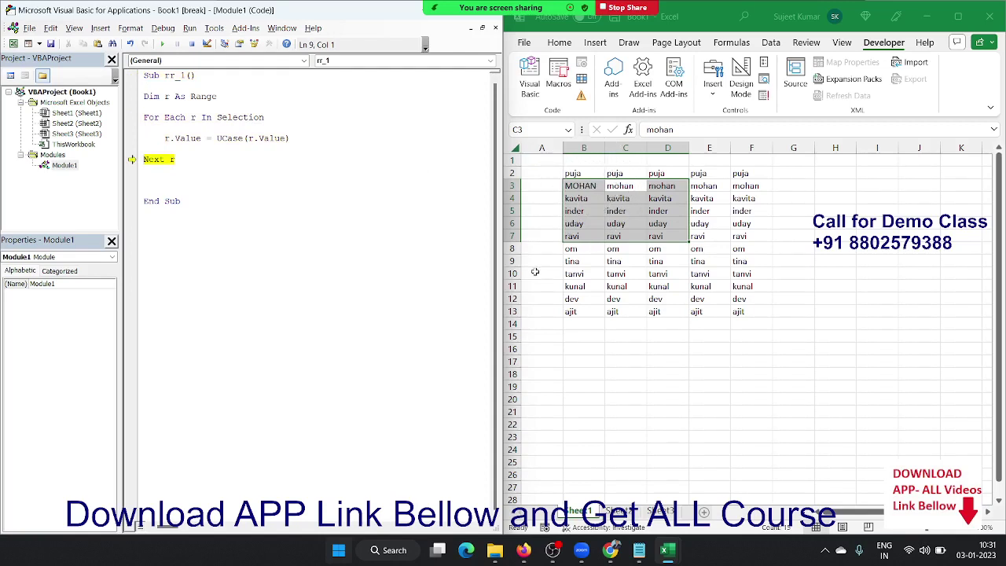
{"action": "key", "text": "F8"}
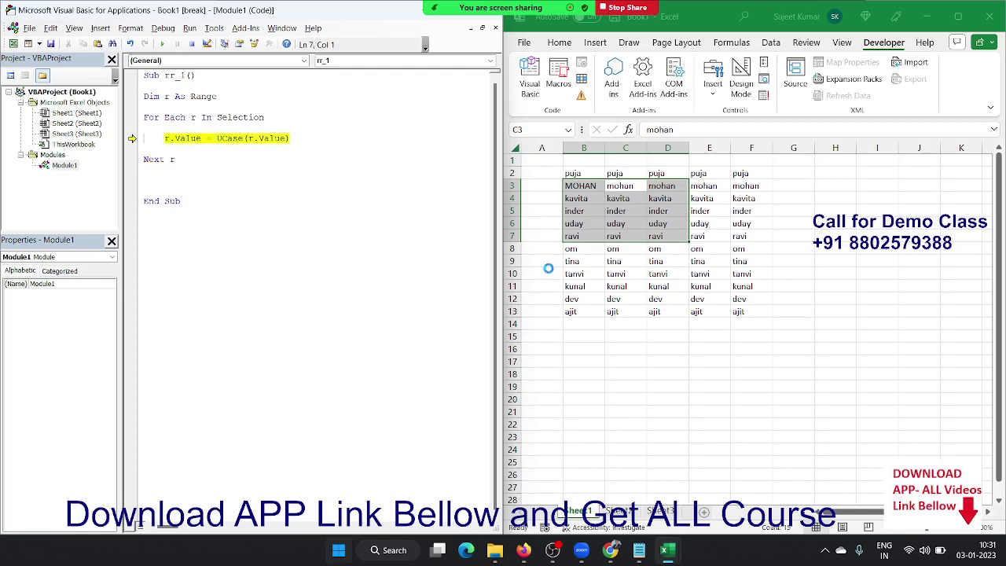
{"action": "key", "text": "F8"}
{"action": "key", "text": "F8"}
{"action": "key", "text": "F8"}
{"action": "key", "text": "F8"}
{"action": "key", "text": "F8"}
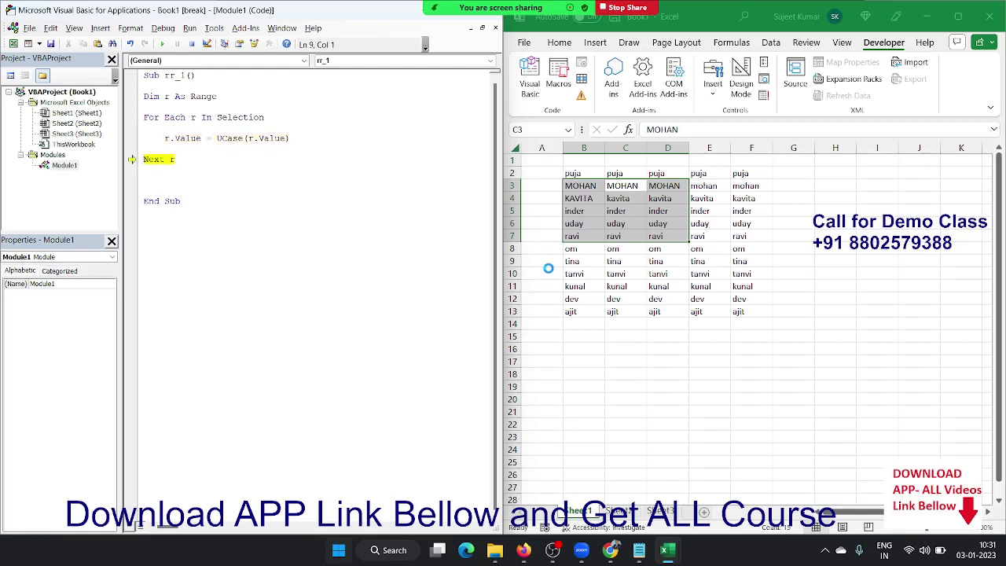
{"action": "key", "text": "F8"}
{"action": "key", "text": "F8"}
{"action": "key", "text": "F8"}
{"action": "key", "text": "F8"}
{"action": "key", "text": "F8"}
{"action": "key", "text": "F8"}
{"action": "key", "text": "F8"}
{"action": "key", "text": "F8"}
{"action": "key", "text": "F8"}
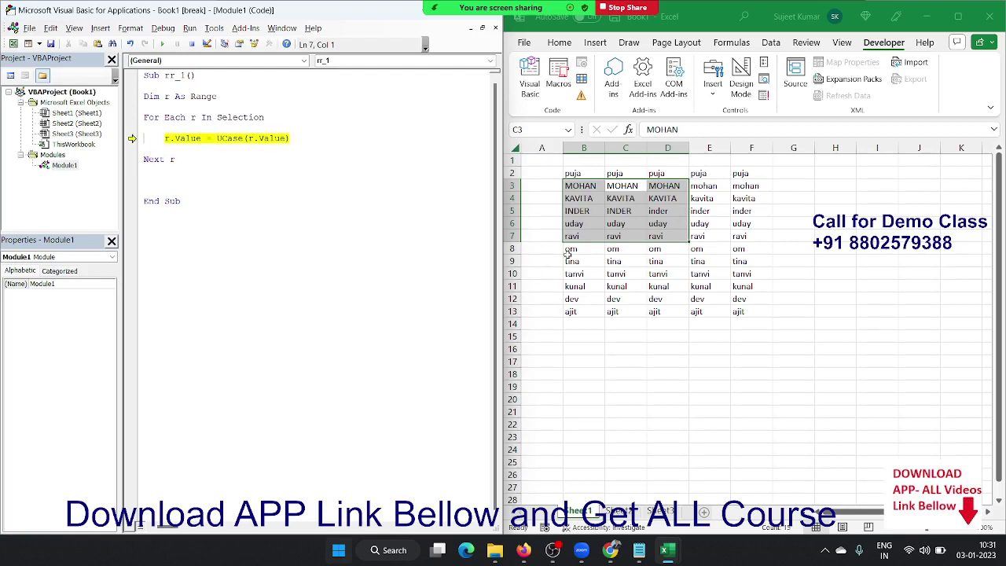
{"action": "key", "text": "F8"}
{"action": "key", "text": "F8"}
{"action": "key", "text": "F8"}
{"action": "key", "text": "F8"}
{"action": "key", "text": "F8"}
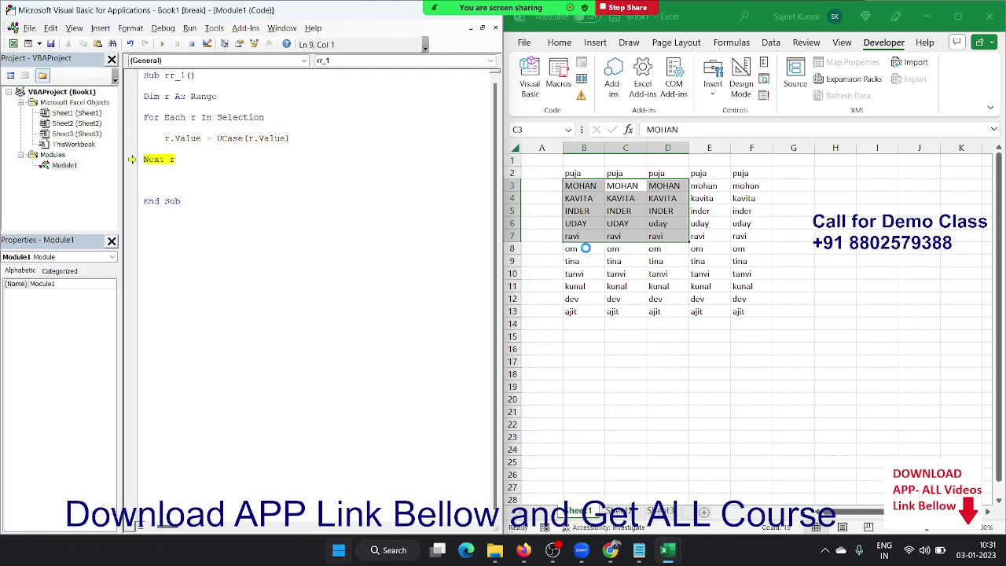
{"action": "key", "text": "F8"}
{"action": "key", "text": "F8"}
{"action": "key", "text": "F8"}
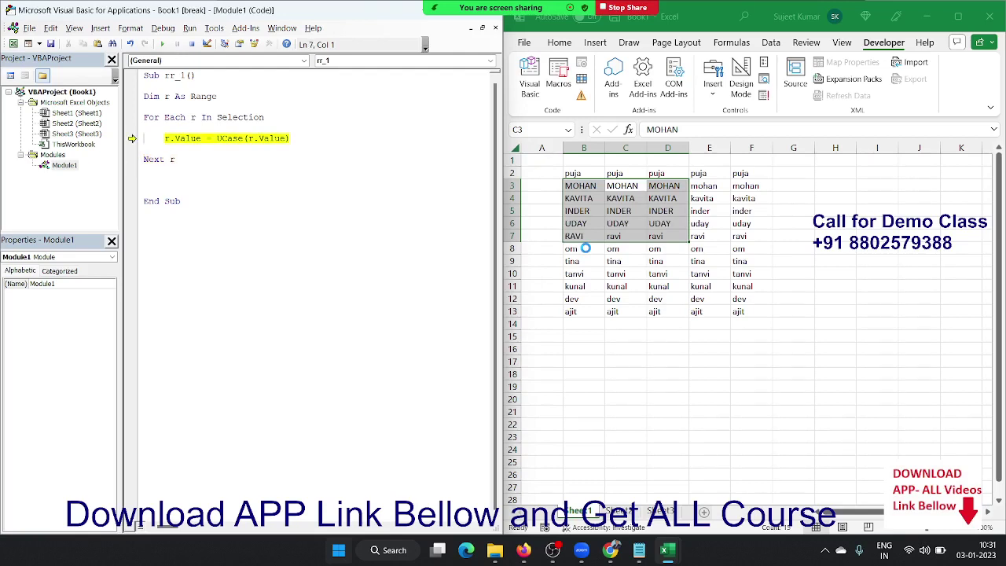
{"action": "key", "text": "F8"}
{"action": "key", "text": "F8"}
{"action": "key", "text": "F8"}
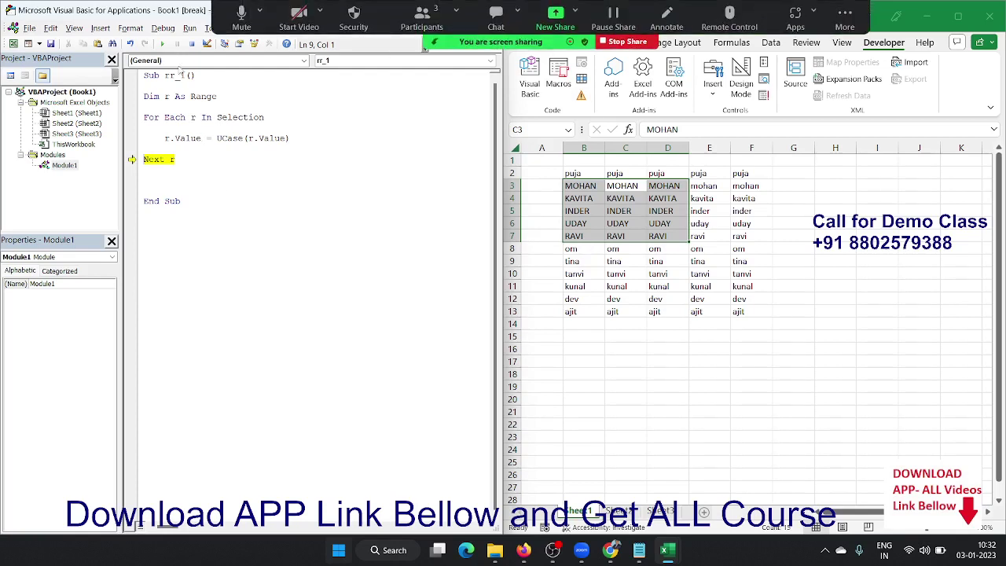
Step: Let rr_1 finish, then give the names in C10:E12 a dark red font colour
{"action": "left_click", "coordinate": [163, 44]}
{"action": "left_click", "coordinate": [248, 187]}
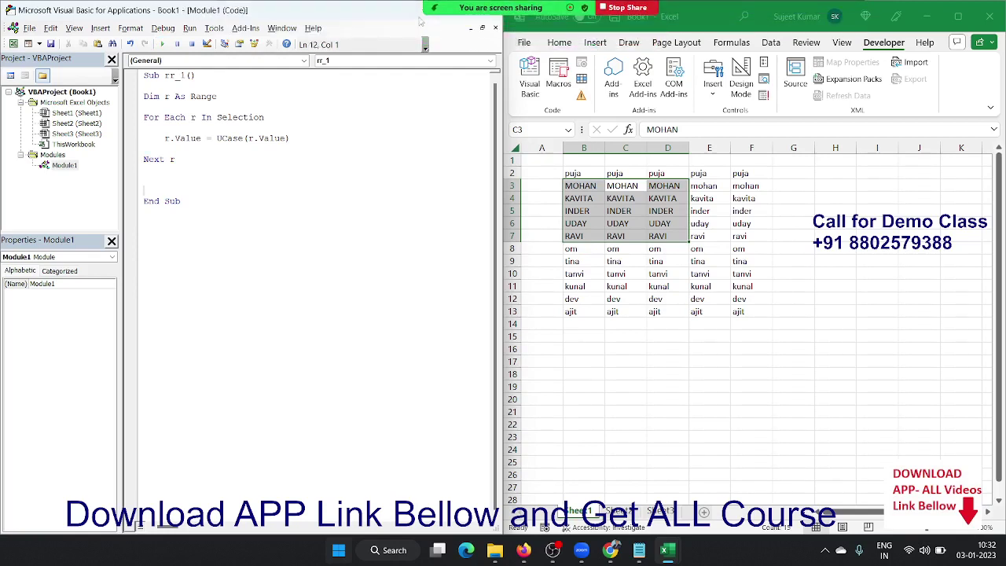
{"action": "left_click", "coordinate": [572, 47]}
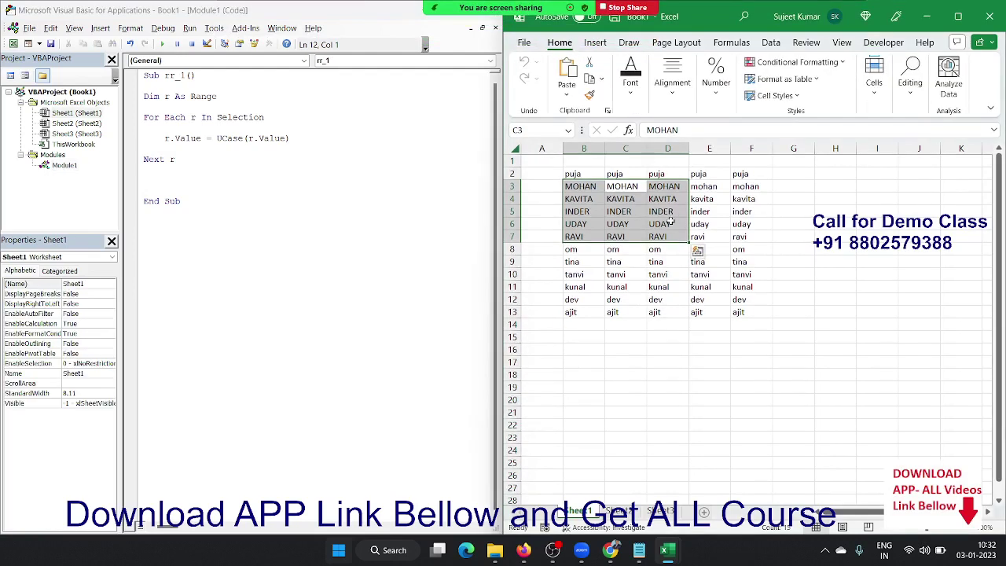
{"action": "left_click_drag", "start_coordinate": [641, 273], "coordinate": [703, 301]}
{"action": "left_click", "coordinate": [633, 96]}
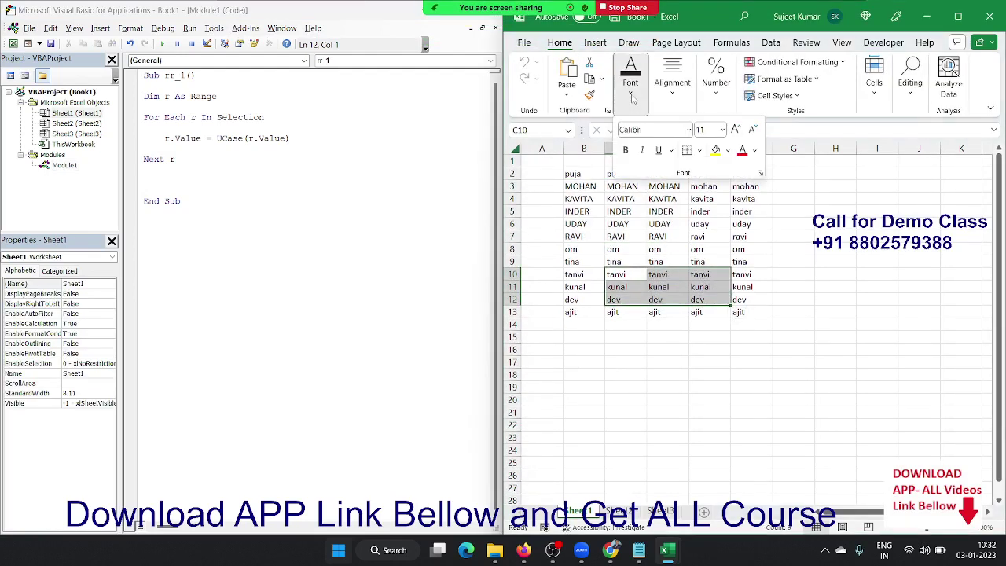
{"action": "left_click", "coordinate": [740, 151]}
{"action": "left_click", "coordinate": [643, 237]}
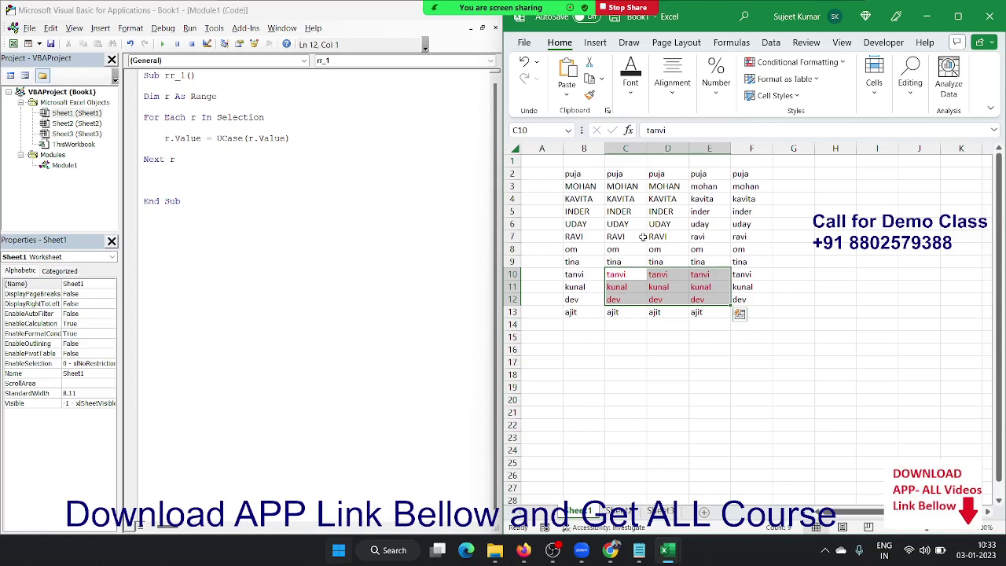
Step: On Sheet2, enter =RANDBETWEEN(10,100) in cell A1
{"action": "left_click", "coordinate": [627, 510]}
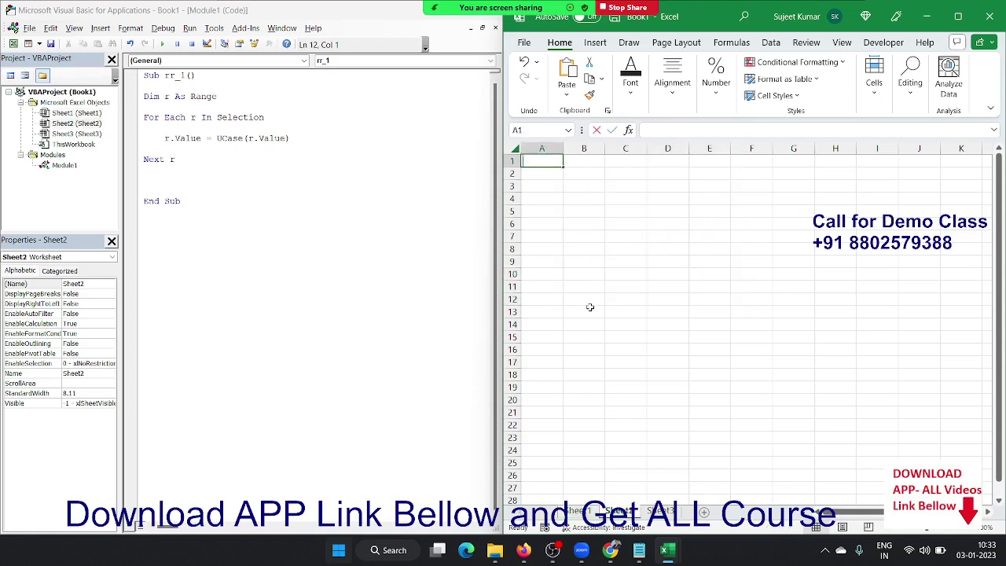
{"action": "type", "text": "=ran"}
{"action": "key", "text": "Down"}
{"action": "key", "text": "Down"}
{"action": "key", "text": "Tab"}
{"action": "type", "text": "10"}
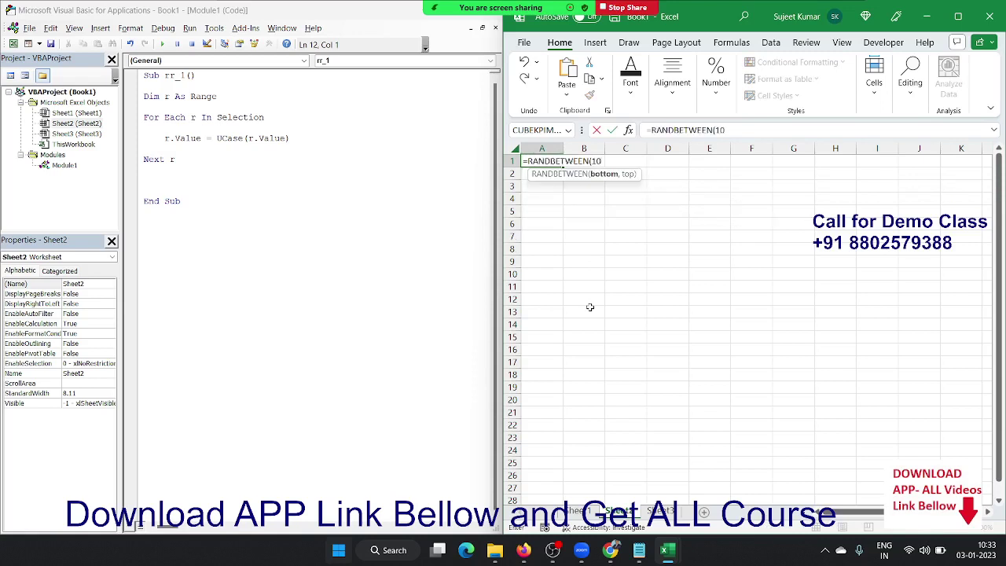
{"action": "type", "text": ",100"}
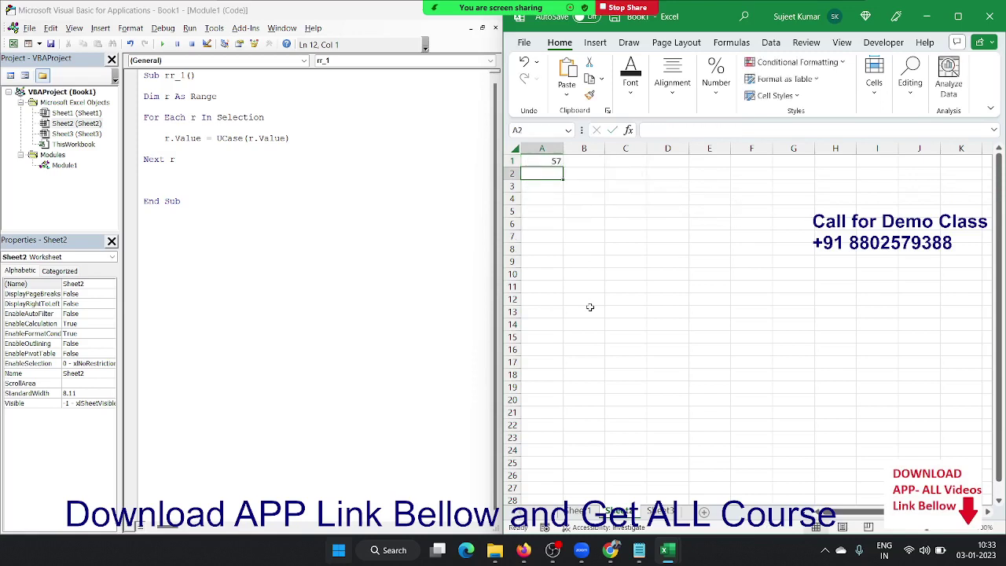
{"action": "key", "text": "Return"}
Step: Copy A1:H21 and paste it back as values only so the numbers stay fixed
{"action": "mouse_move", "coordinate": [556, 161]}
{"action": "left_mouse_down"}
{"action": "mouse_move", "coordinate": [812, 399]}
{"action": "mouse_move", "coordinate": [855, 415]}
{"action": "left_mouse_up"}
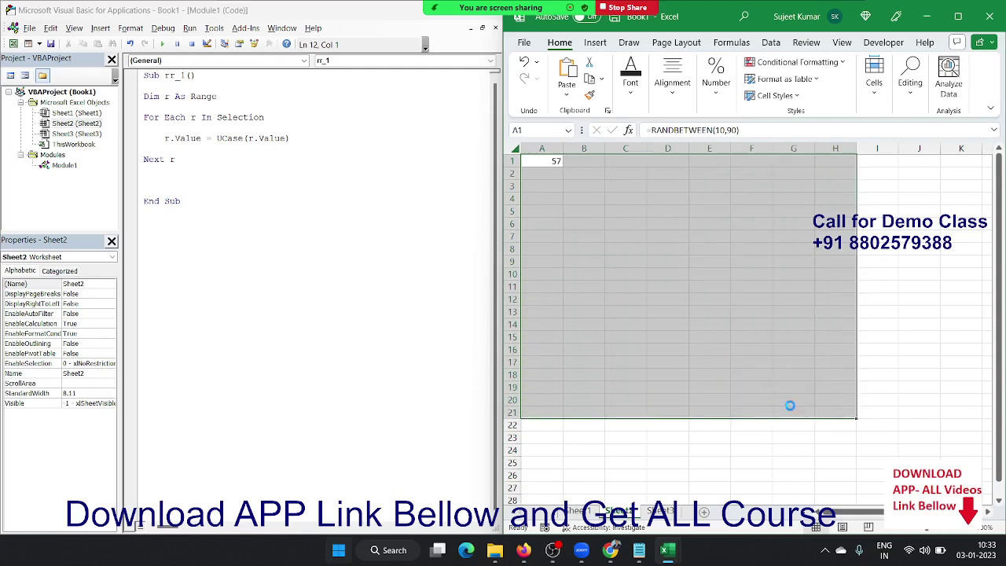
{"action": "key", "text": "ctrl+c"}
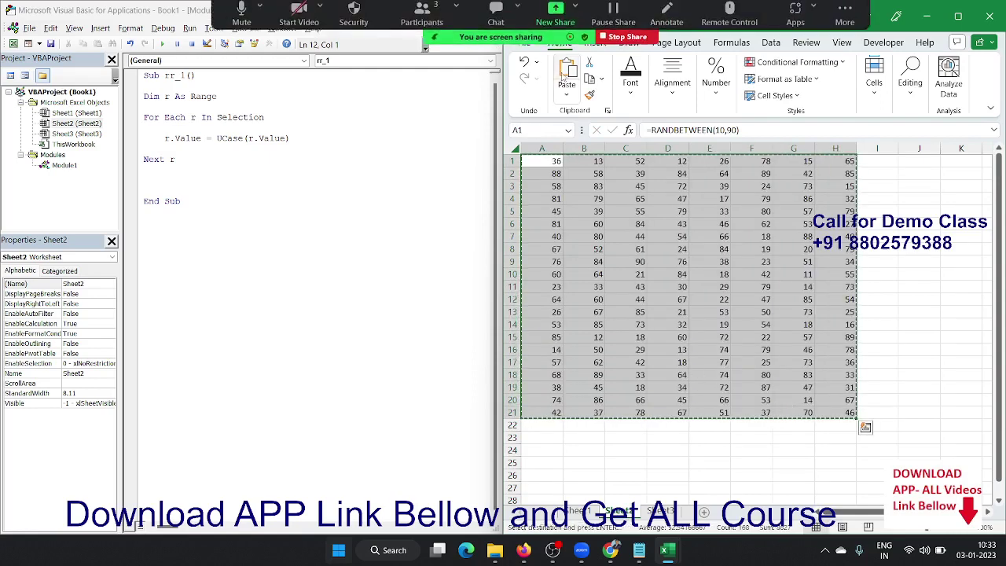
{"action": "left_click", "coordinate": [566, 95]}
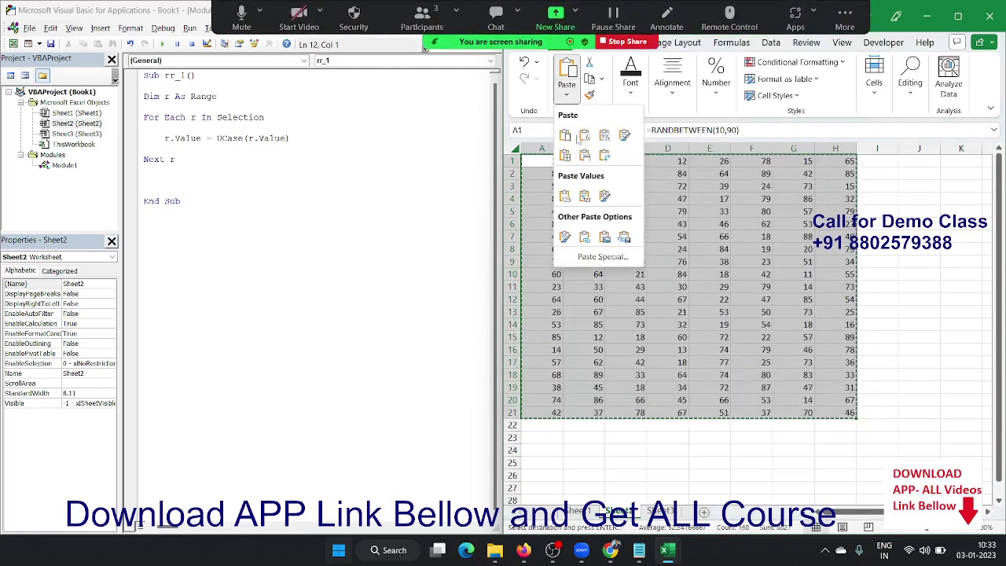
{"action": "left_click", "coordinate": [572, 199]}
{"action": "left_click", "coordinate": [591, 186]}
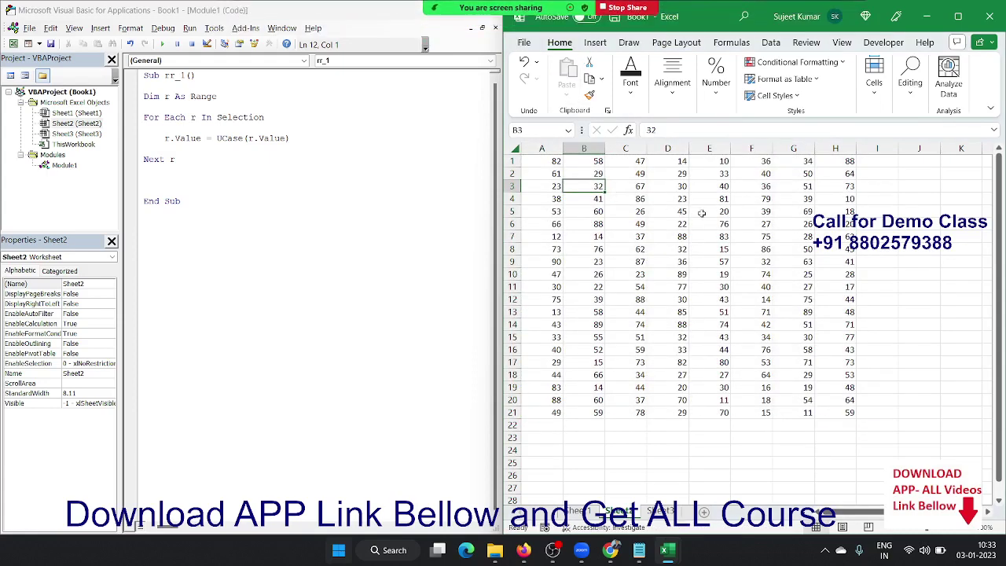
Step: Select the block of numbers B3:F11
{"action": "mouse_move", "coordinate": [951, 162]}
{"action": "left_mouse_down"}
{"action": "mouse_move", "coordinate": [950, 415]}
{"action": "mouse_move", "coordinate": [983, 200]}
{"action": "left_mouse_up"}
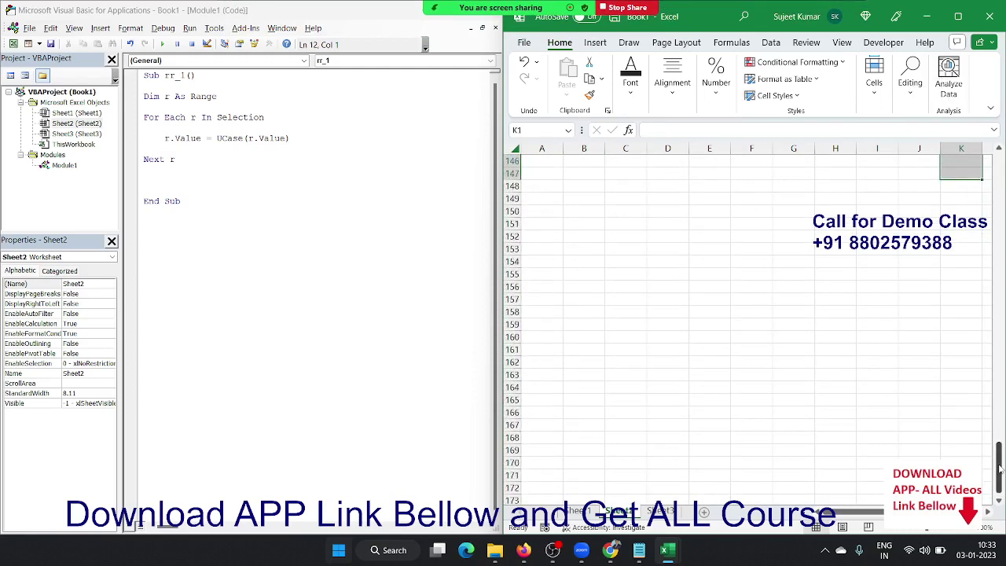
{"action": "left_click_drag", "start_coordinate": [998, 467], "coordinate": [998, 157]}
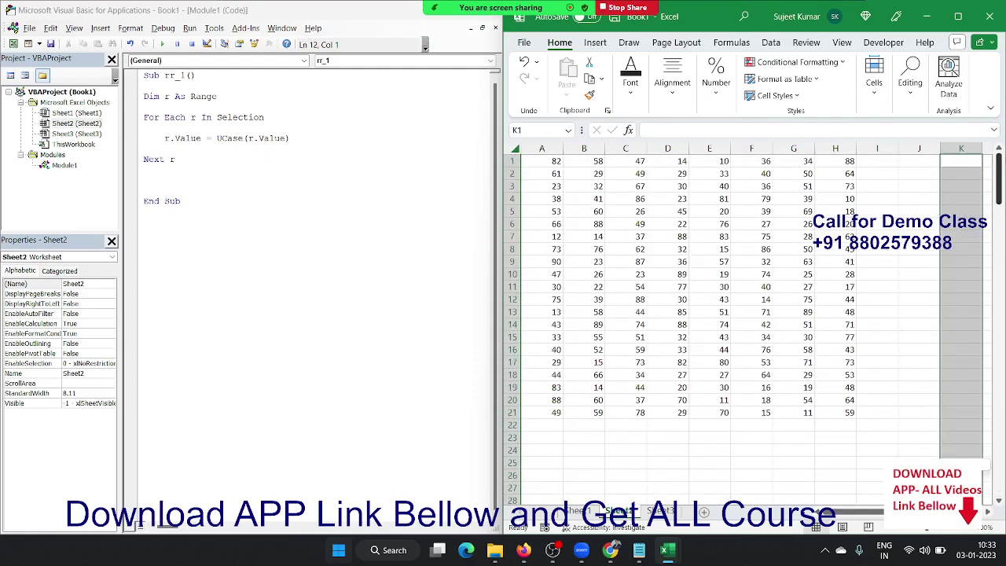
{"action": "left_click", "coordinate": [568, 411]}
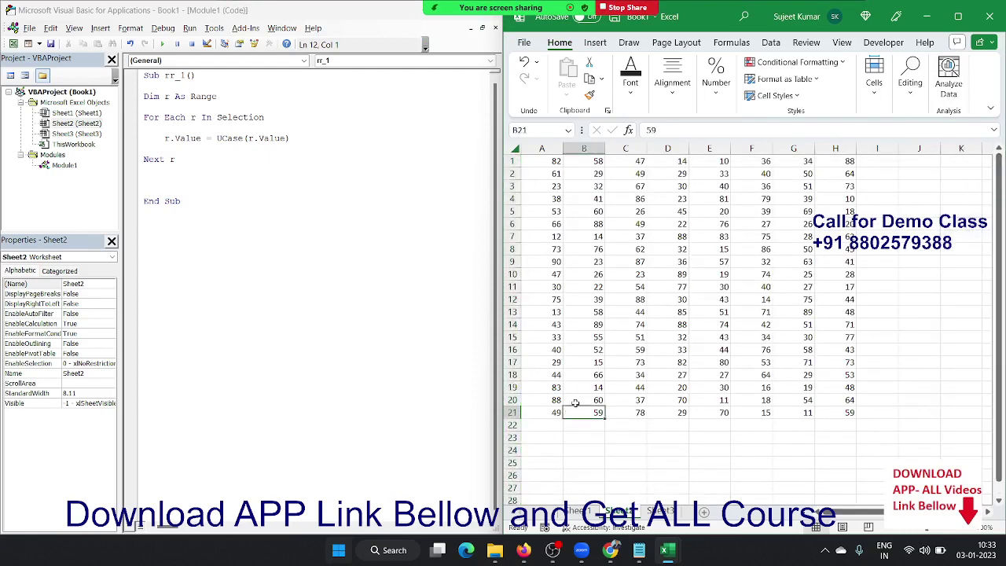
{"action": "left_click", "coordinate": [839, 164]}
{"action": "mouse_move", "coordinate": [839, 163]}
{"action": "left_mouse_down"}
{"action": "mouse_move", "coordinate": [445, 170]}
{"action": "mouse_move", "coordinate": [449, 162]}
{"action": "left_mouse_up"}
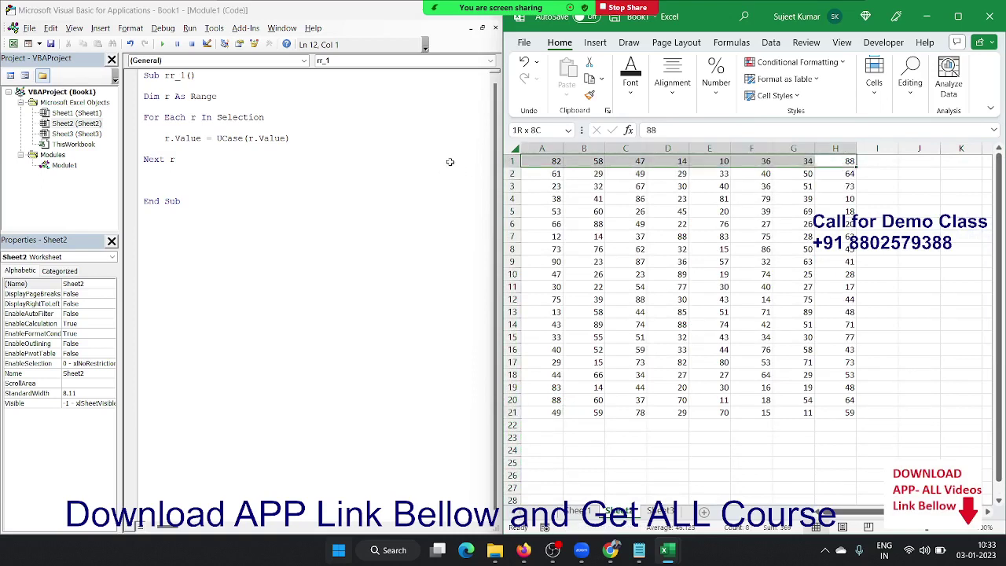
{"action": "left_click", "coordinate": [657, 225]}
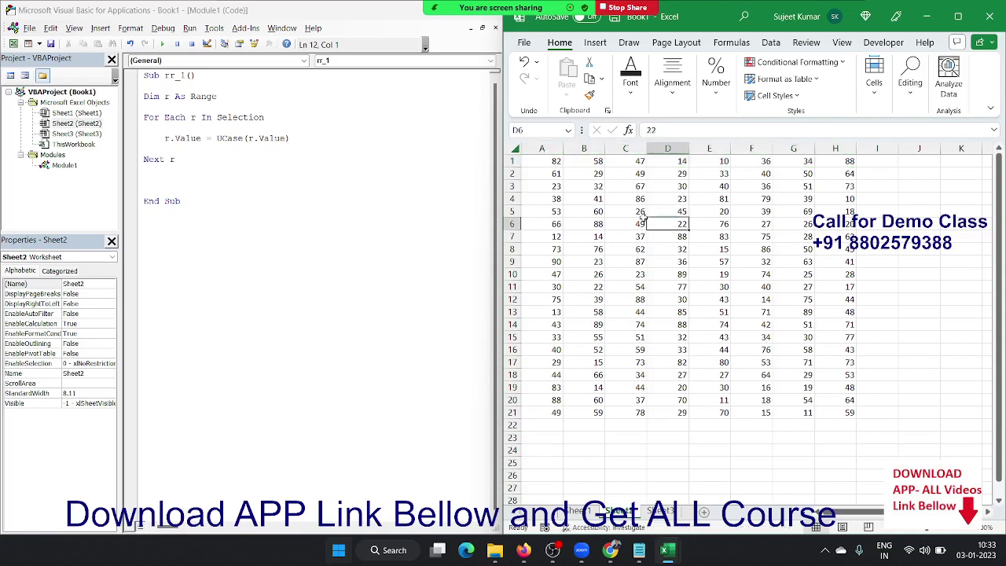
{"action": "left_click_drag", "start_coordinate": [594, 187], "coordinate": [746, 288]}
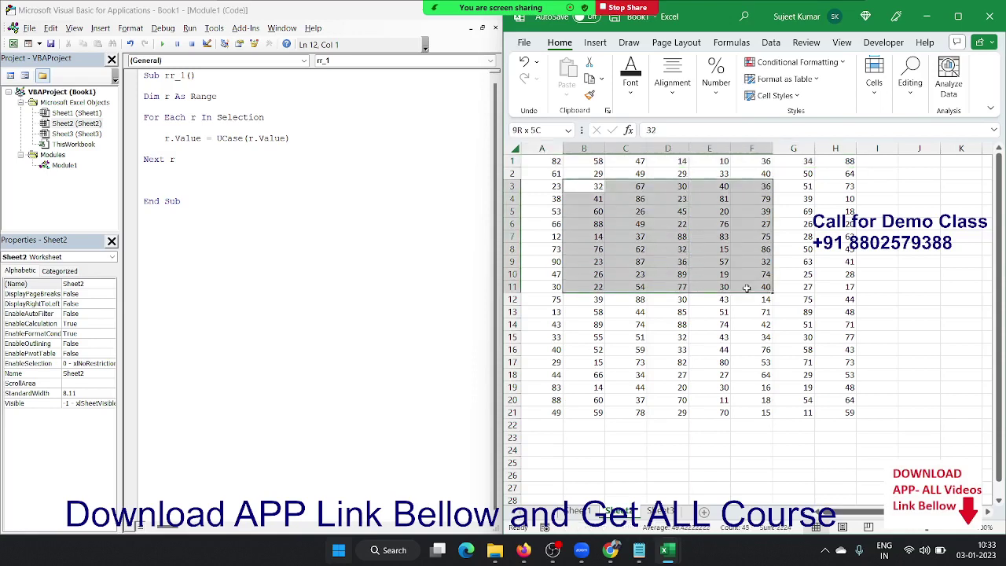
{"action": "left_click", "coordinate": [174, 225]}
Step: Start Sub rr_2 below End Sub and declare Dim r As Range
{"action": "type", "text": "s"}
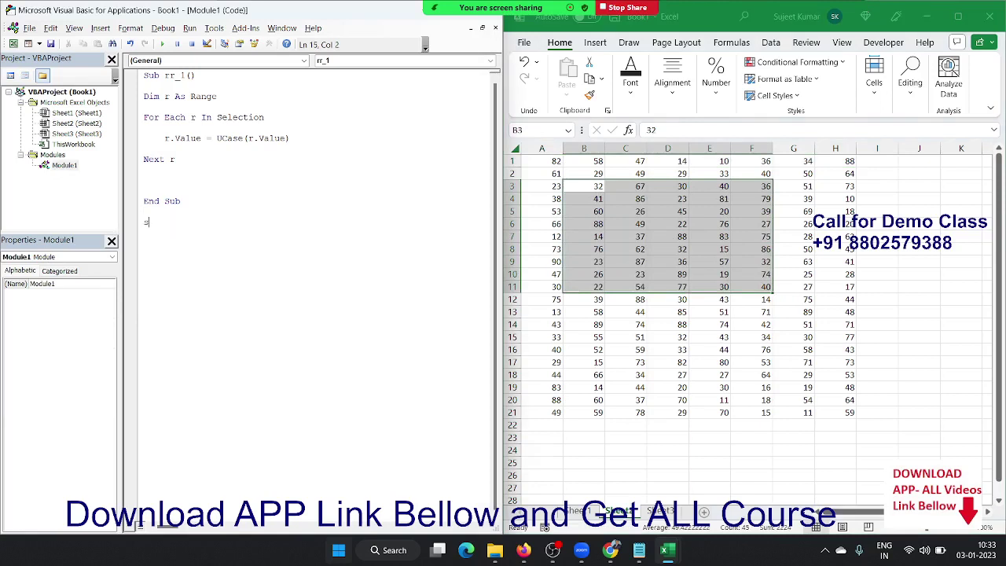
{"action": "type", "text": "ub "}
{"action": "type", "text": "rr_"}
{"action": "type", "text": "2"}
{"action": "key", "text": "Return"}
{"action": "key", "text": "Return"}
{"action": "key", "text": "Return"}
{"action": "key", "text": "Return"}
{"action": "key", "text": "Return"}
{"action": "key", "text": "Up"}
{"action": "key", "text": "Up"}
{"action": "key", "text": "Up"}
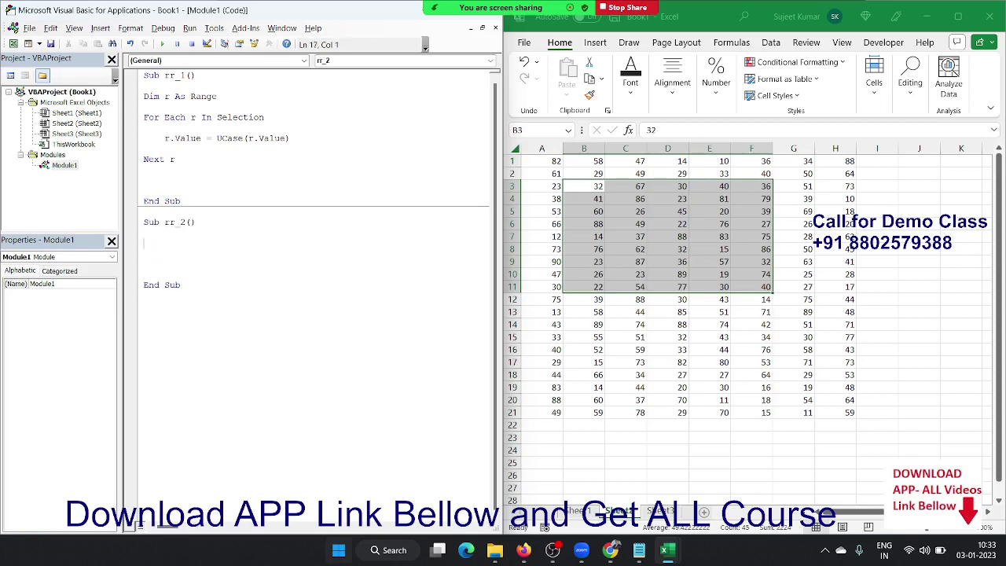
{"action": "type", "text": "di"}
{"action": "type", "text": "m r as ra"}
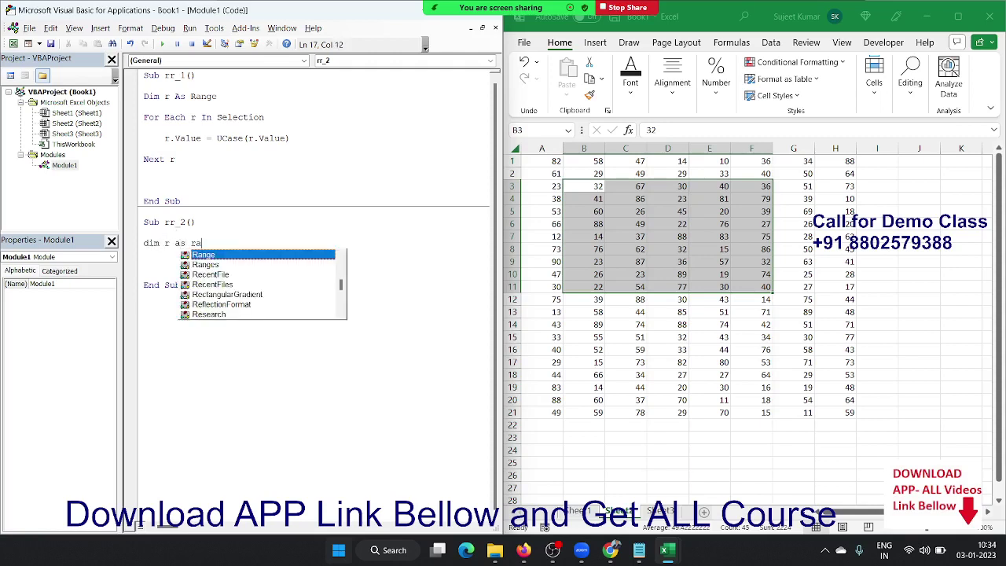
{"action": "key", "text": "Tab"}
{"action": "key", "text": "Return"}
Step: Begin a For Each r loop over Range("A2:H50") and dismiss the compile error
{"action": "type", "text": "f"}
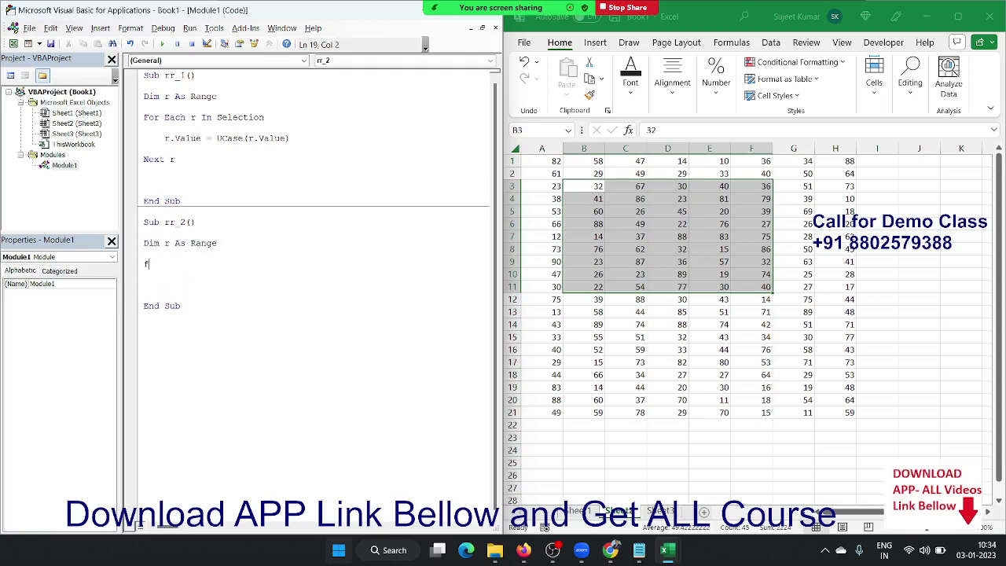
{"action": "type", "text": "or each r "}
{"action": "type", "text": "in "}
{"action": "type", "text": "select"}
{"action": "type", "text": "ion"}
{"action": "key", "text": "Return"}
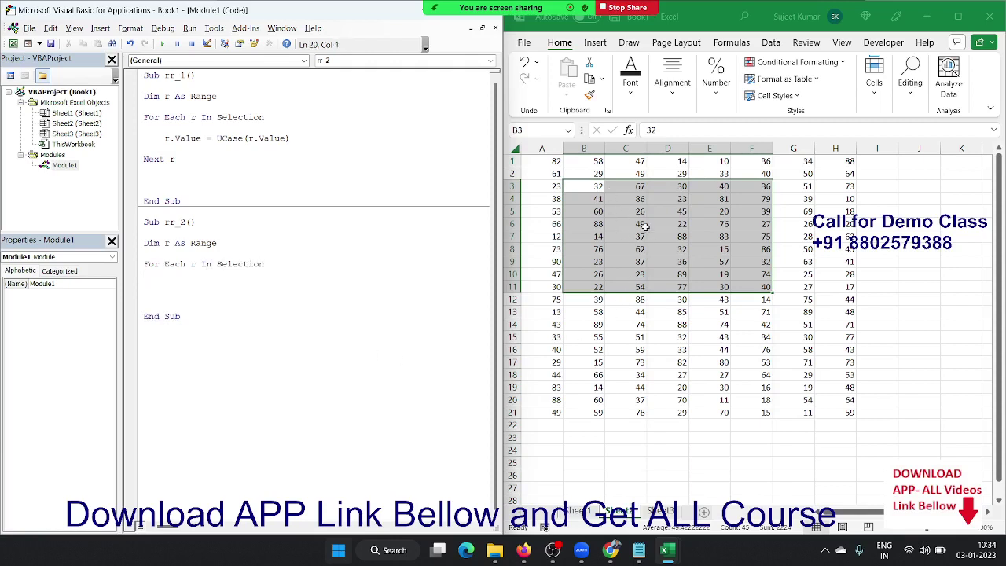
{"action": "double_click", "coordinate": [258, 264]}
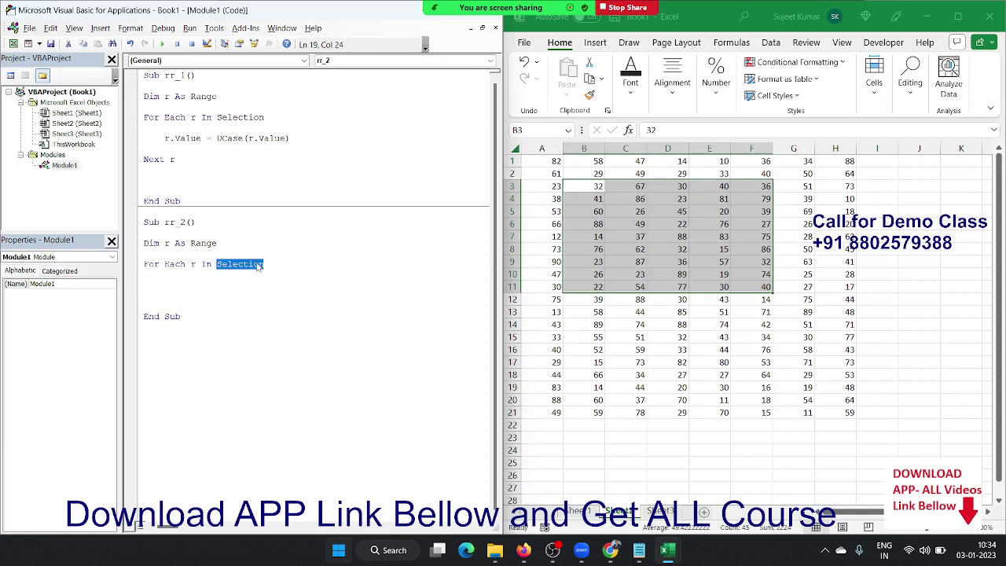
{"action": "type", "text": "ragnge"}
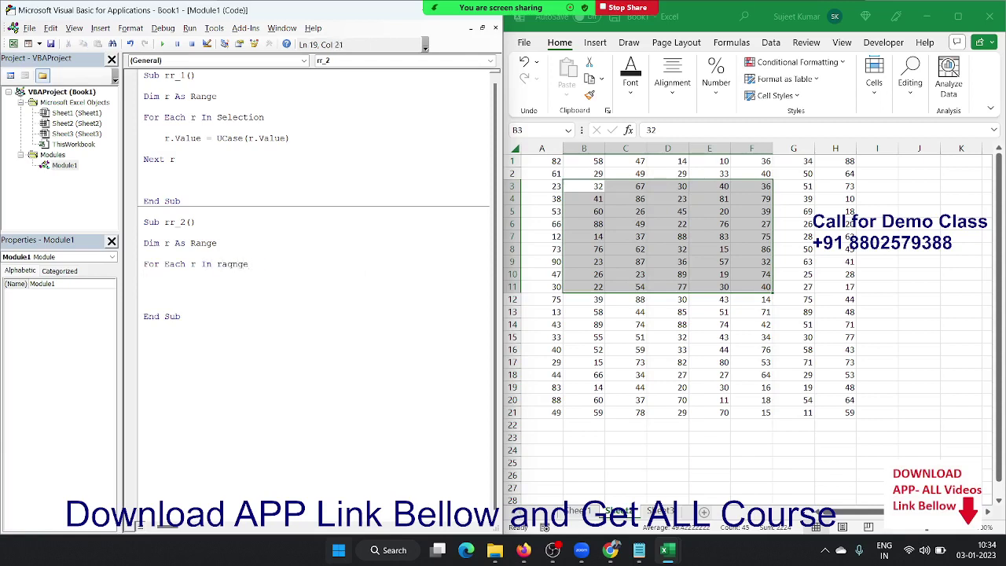
{"action": "key", "text": "BackSpace"}
{"action": "key", "text": "BackSpace"}
{"action": "key", "text": "BackSpace"}
{"action": "key", "text": "BackSpace"}
{"action": "type", "text": "n"}
{"action": "type", "text": "ge(\""}
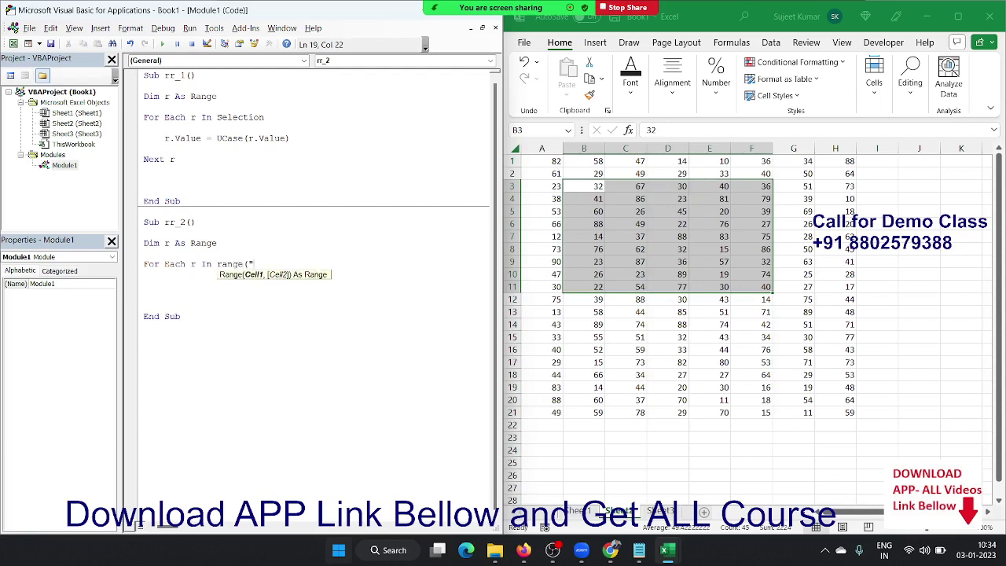
{"action": "type", "text": "A2:"}
{"action": "type", "text": "H"}
{"action": "type", "text": "50"}
{"action": "type", "text": "\""}
{"action": "key", "text": "BackSpace"}
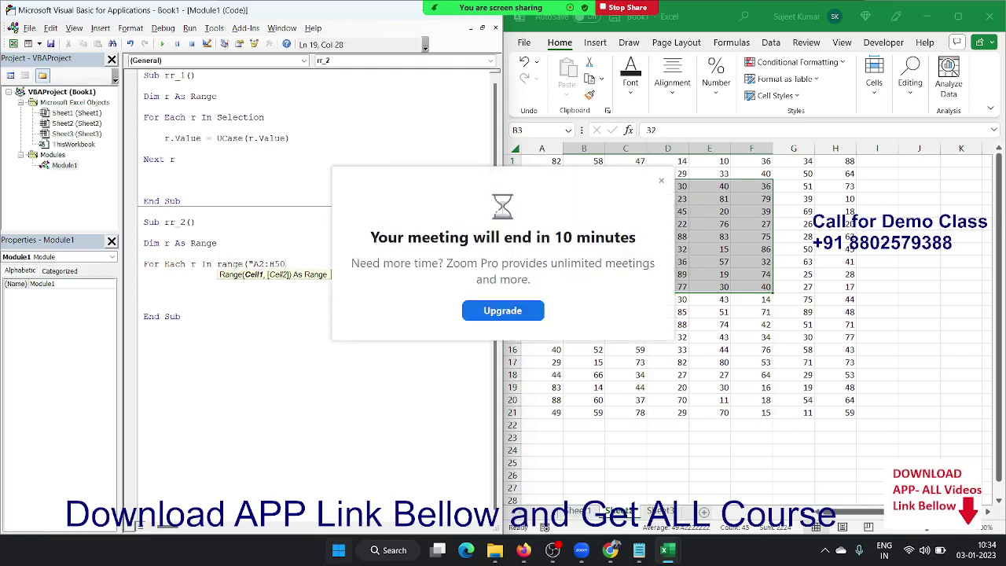
{"action": "left_click", "coordinate": [661, 181]}
{"action": "left_click", "coordinate": [310, 272]}
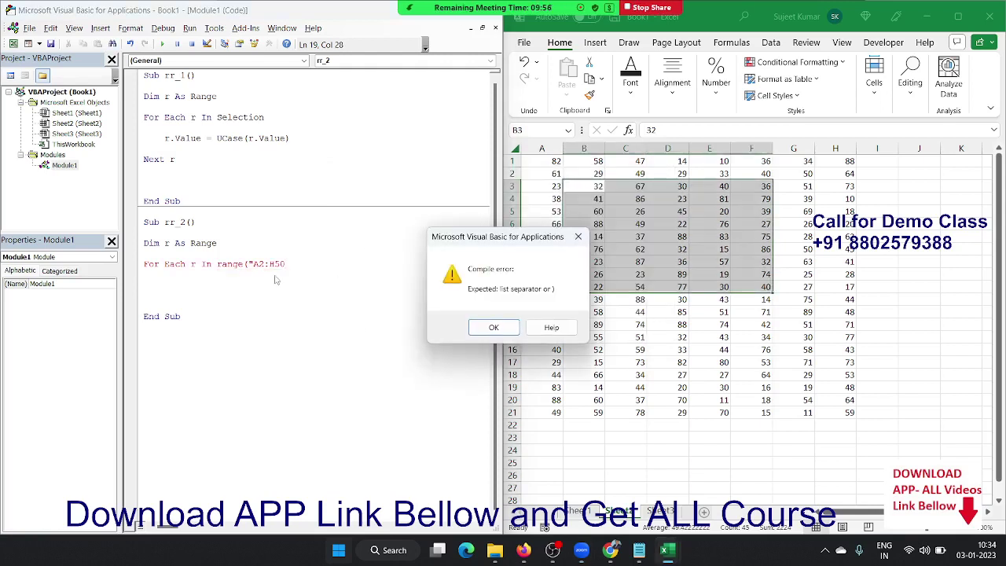
{"action": "key", "text": "Return"}
{"action": "left_click_drag", "start_coordinate": [285, 265], "coordinate": [218, 267]}
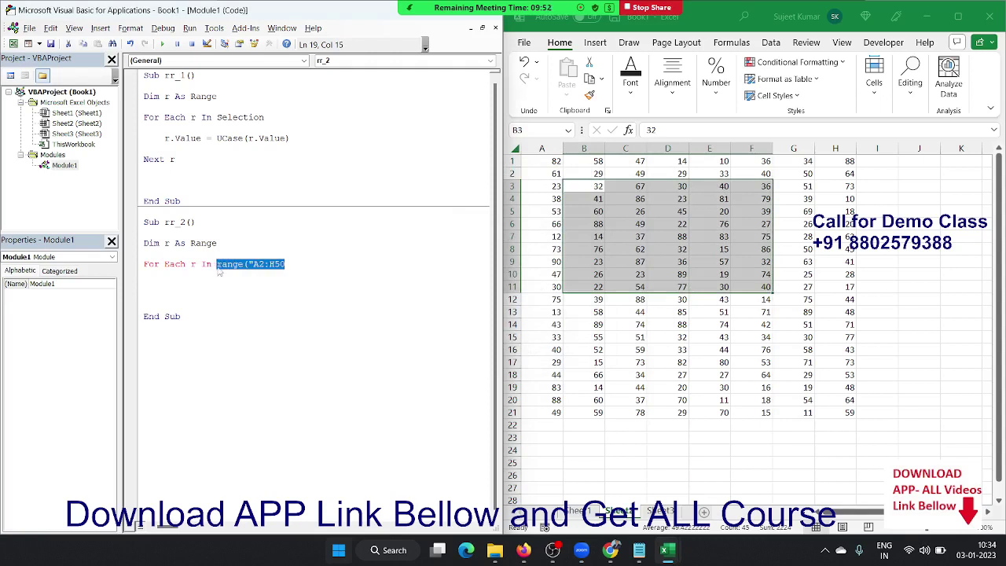
Step: Make the loop run over Selection and close it with Next r
{"action": "type", "text": "selecti"}
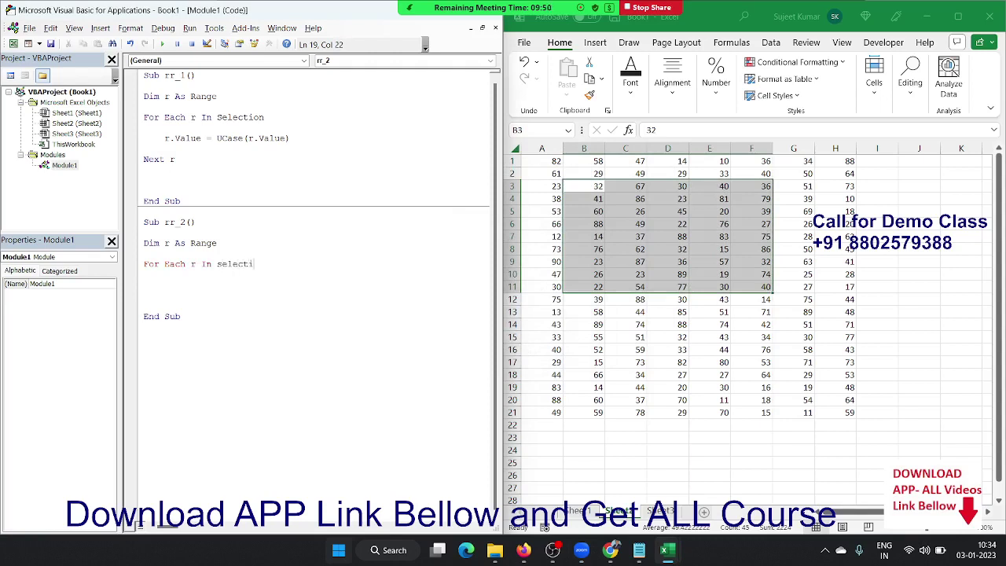
{"action": "type", "text": "on"}
{"action": "left_click", "coordinate": [235, 293]}
{"action": "type", "text": "n"}
{"action": "type", "text": "ext"}
{"action": "type", "text": "r"}
{"action": "key", "text": "Home"}
{"action": "key", "text": "Return"}
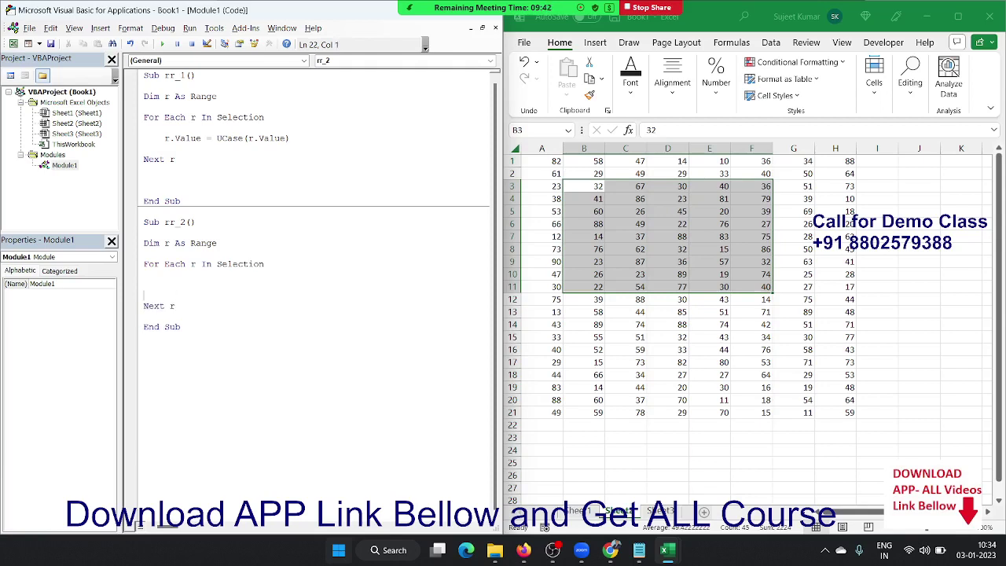
{"action": "left_click", "coordinate": [144, 284]}
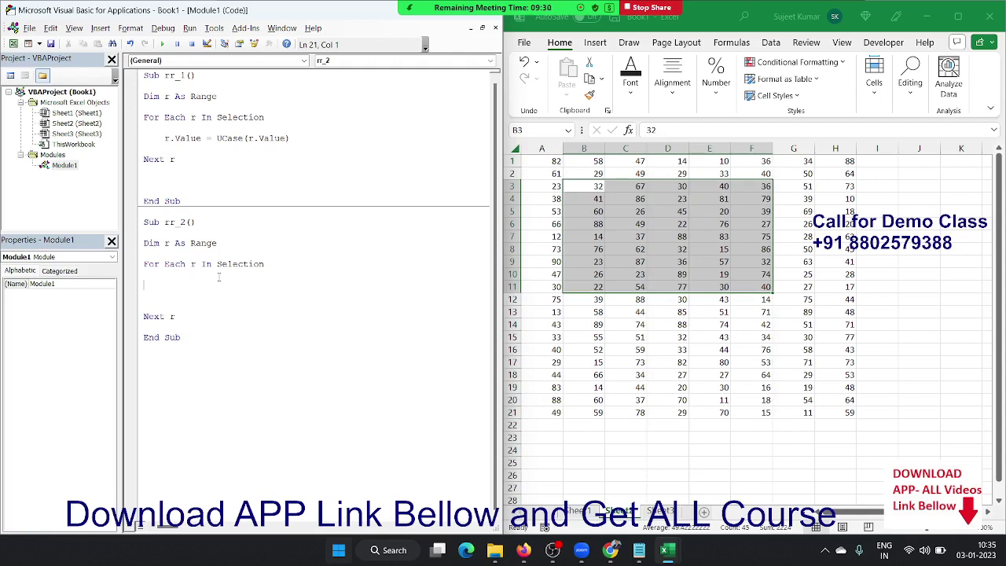
Step: Add If r.Value > 50 copying r.Value to Range("A65000").End(xlUp).Offset(1, 0), then End If
{"action": "type", "text": "If r."}
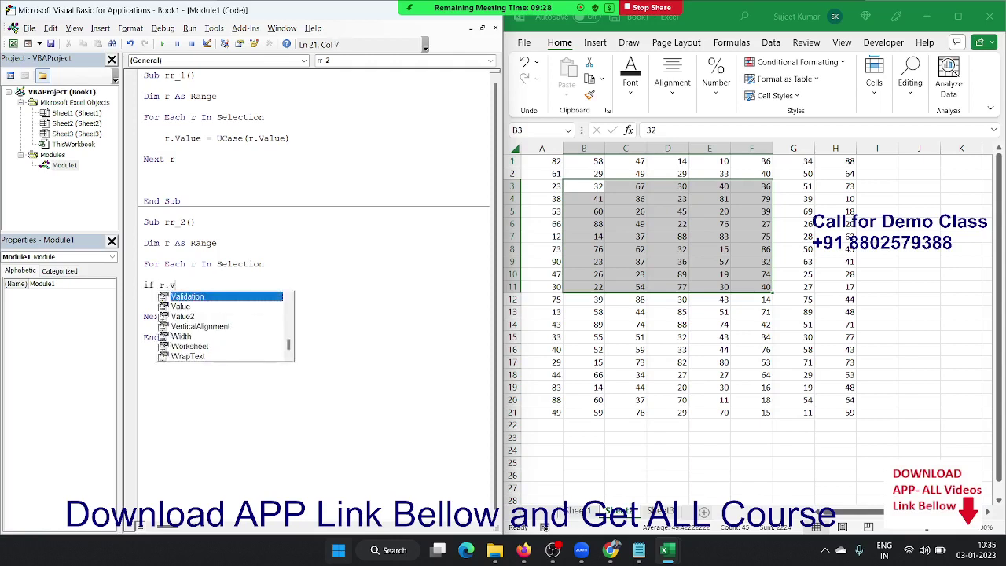
{"action": "type", "text": "value >"}
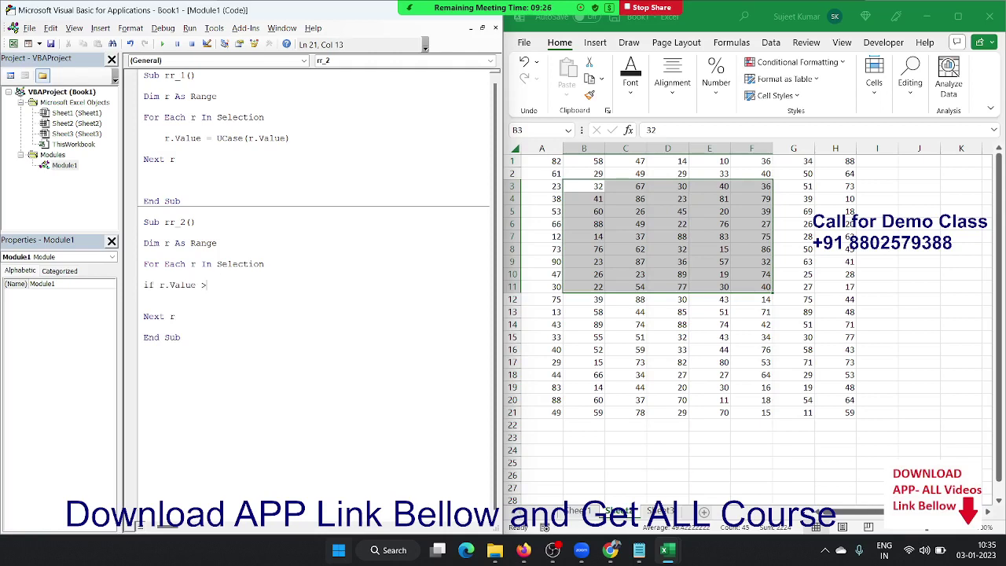
{"action": "type", "text": "50 then"}
{"action": "key", "text": "Return"}
{"action": "type", "text": "range"}
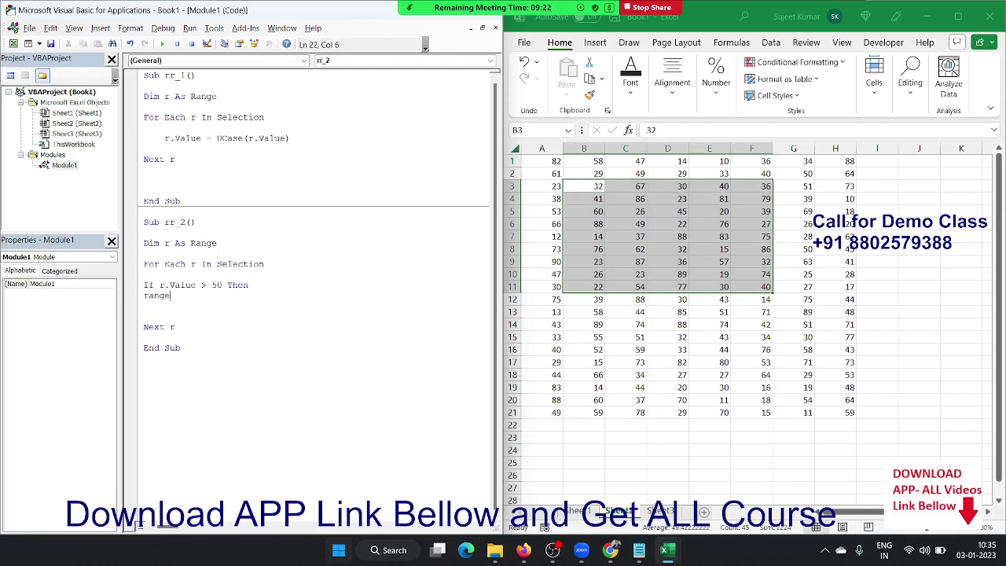
{"action": "type", "text": "(\"A6"}
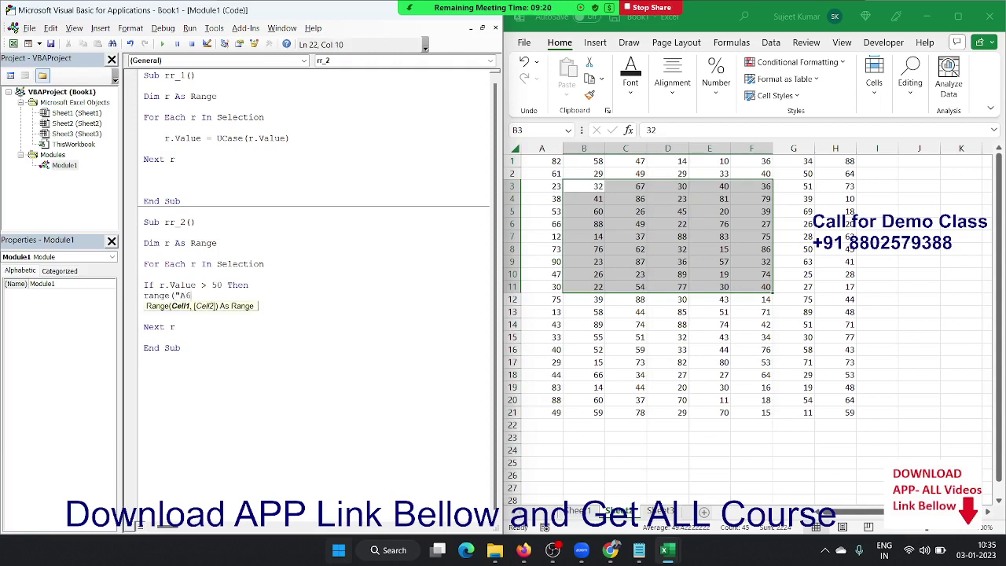
{"action": "type", "text": "5000\")"}
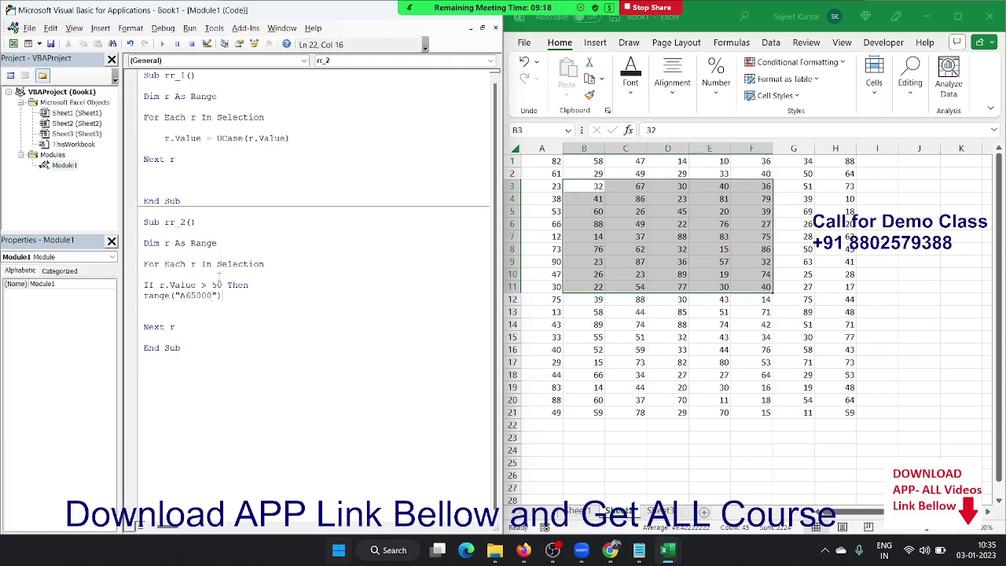
{"action": "type", "text": ".end"}
{"action": "type", "text": "("}
{"action": "key", "text": "Down"}
{"action": "key", "text": "Down"}
{"action": "key", "text": "Down"}
{"action": "key", "text": "Down"}
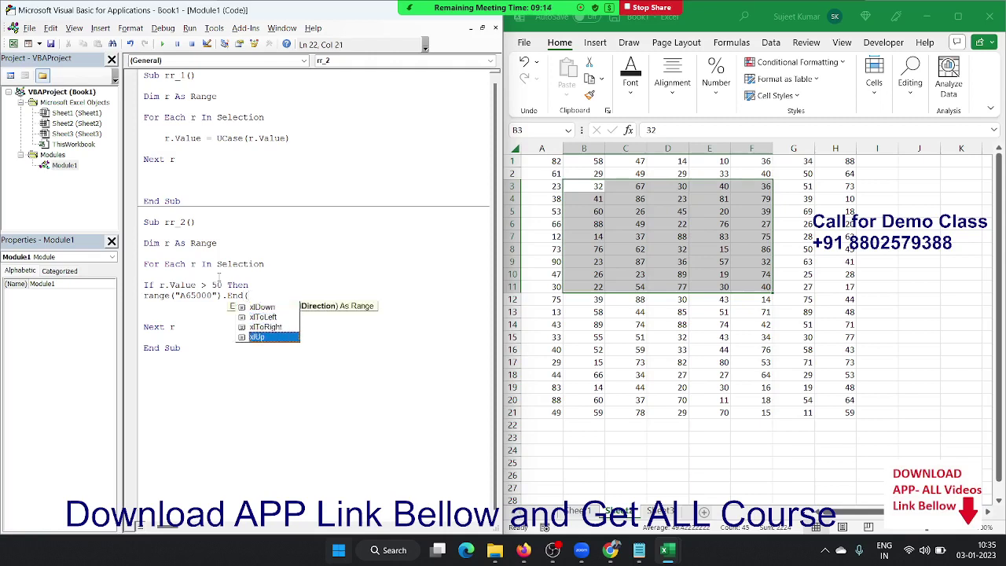
{"action": "key", "text": "Tab"}
{"action": "type", "text": ")"}
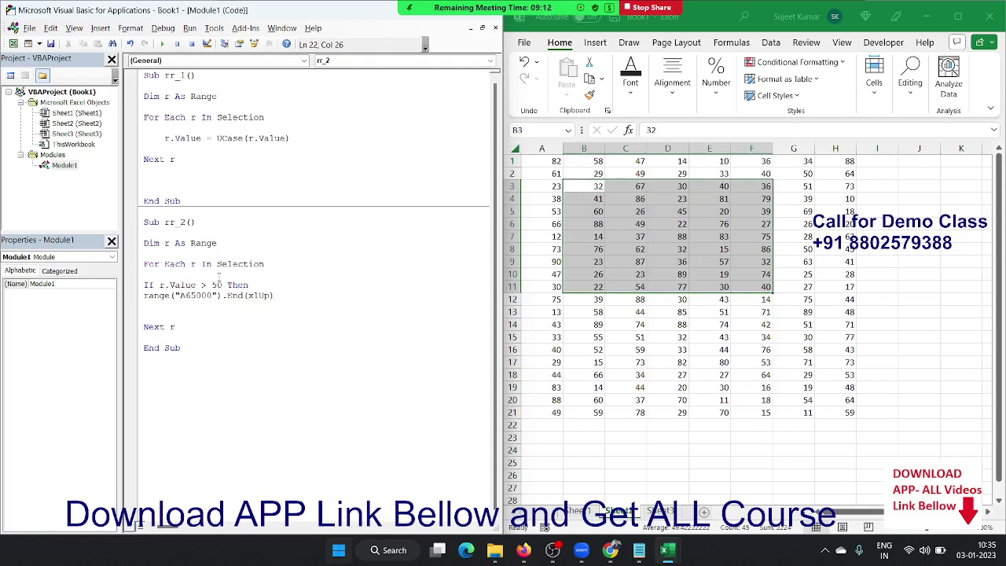
{"action": "type", "text": "."}
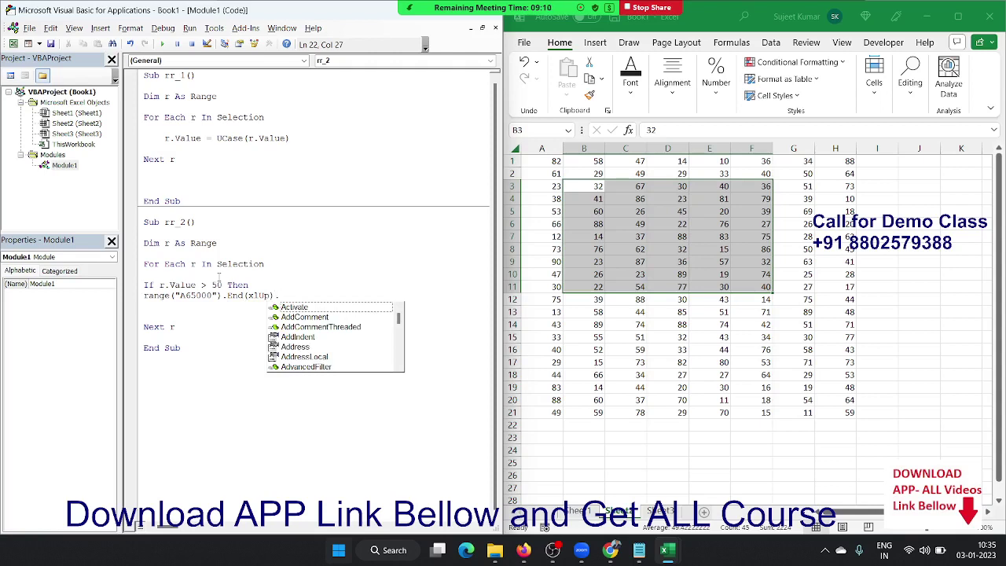
{"action": "type", "text": "of"}
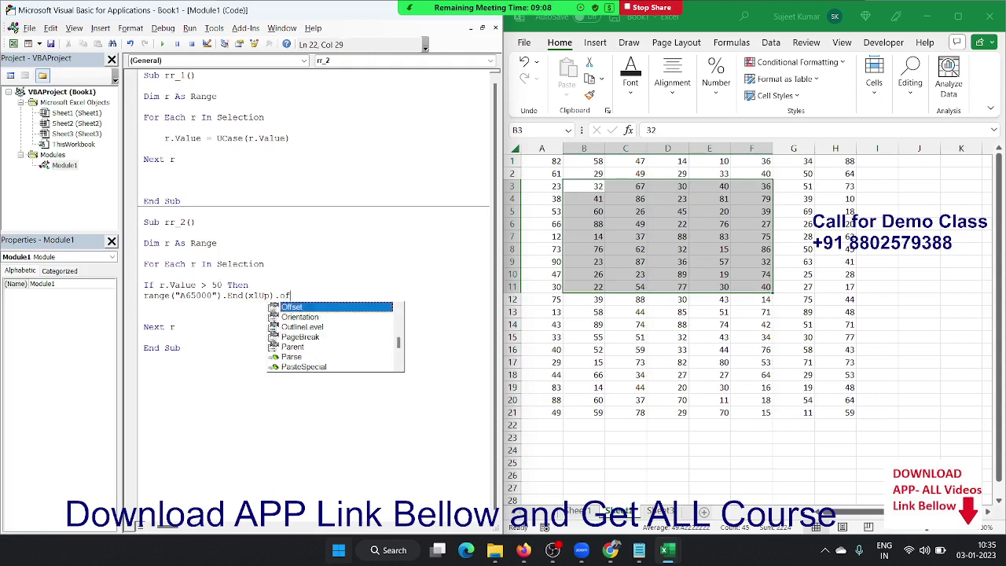
{"action": "key", "text": "Tab"}
{"action": "type", "text": "(1"}
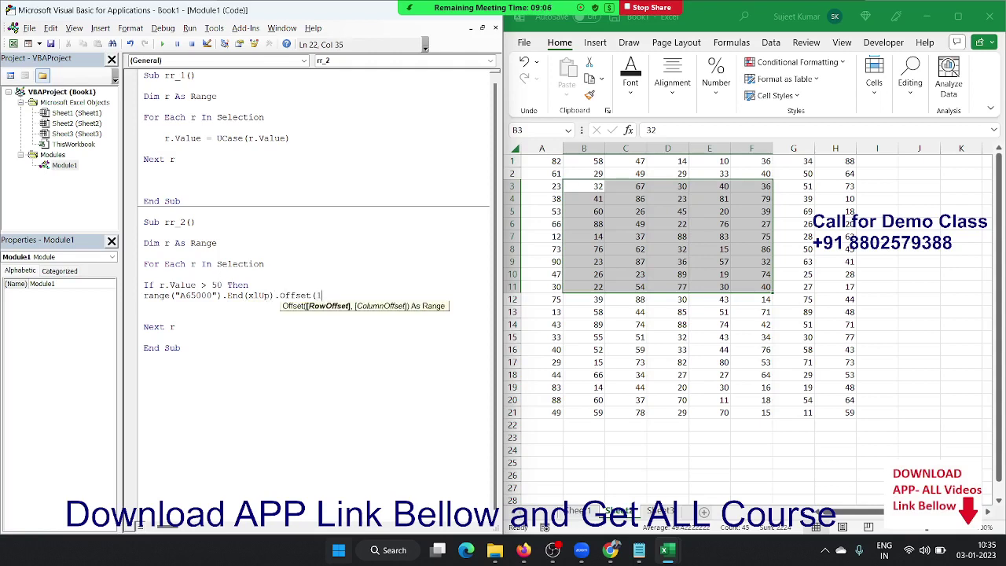
{"action": "type", "text": ", 0)"}
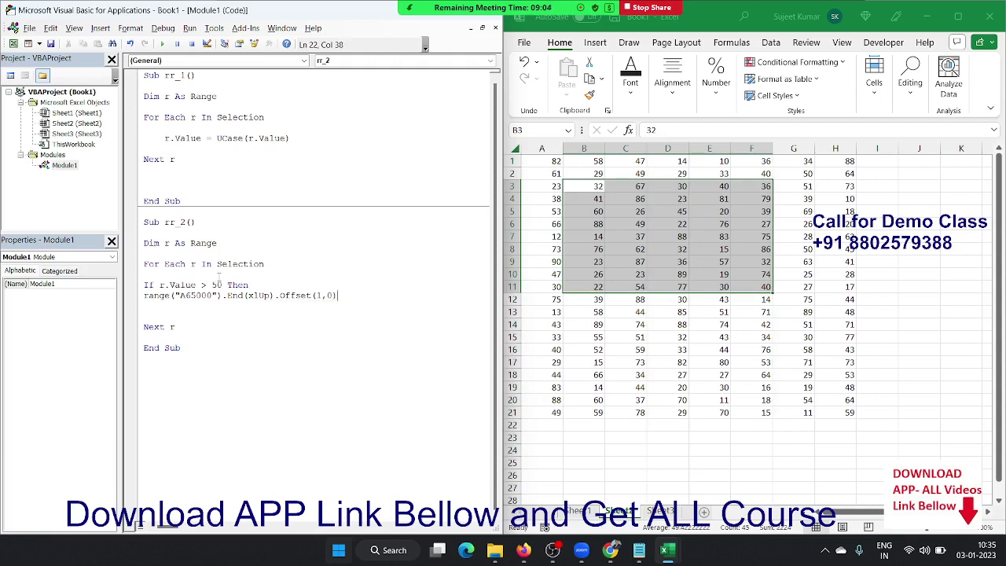
{"action": "type", "text": ".Value"}
{"action": "type", "text": " = r."}
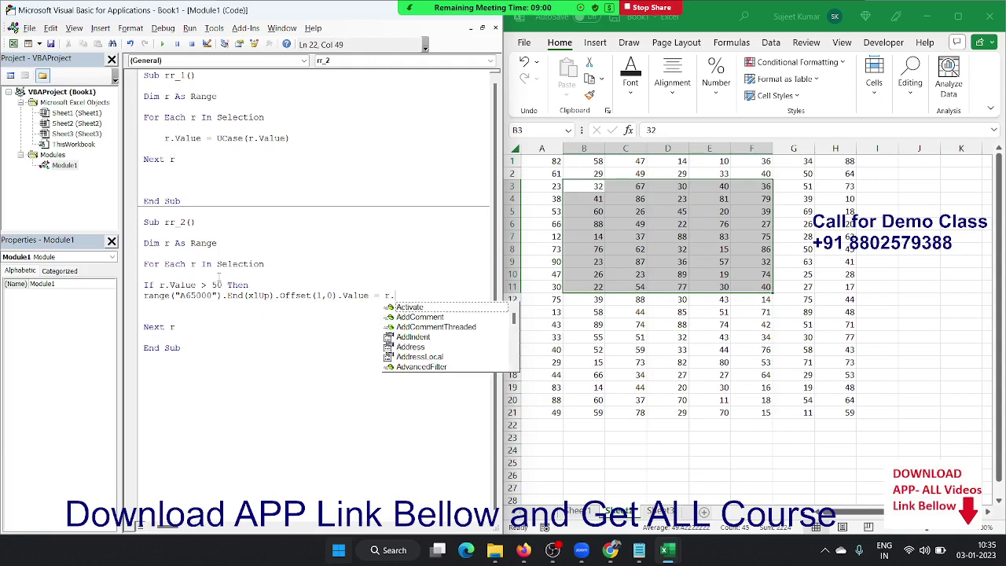
{"action": "type", "text": "Val"}
{"action": "key", "text": "Tab"}
{"action": "key", "text": "Return"}
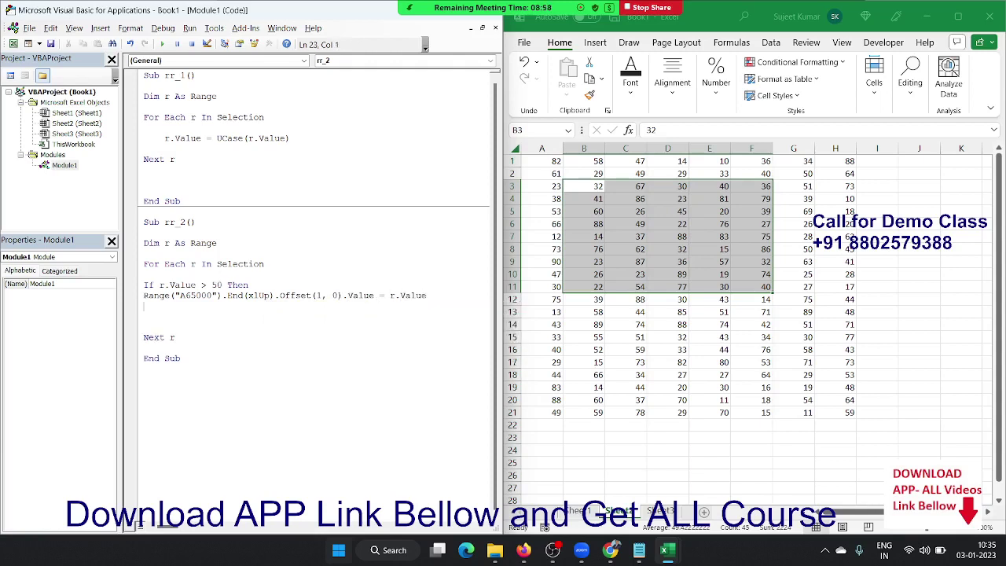
{"action": "type", "text": "end i"}
{"action": "type", "text": "f"}
Step: Run rr_2, change its target from A65000 to K65000, and rerun it to fill column K
{"action": "left_click", "coordinate": [162, 44]}
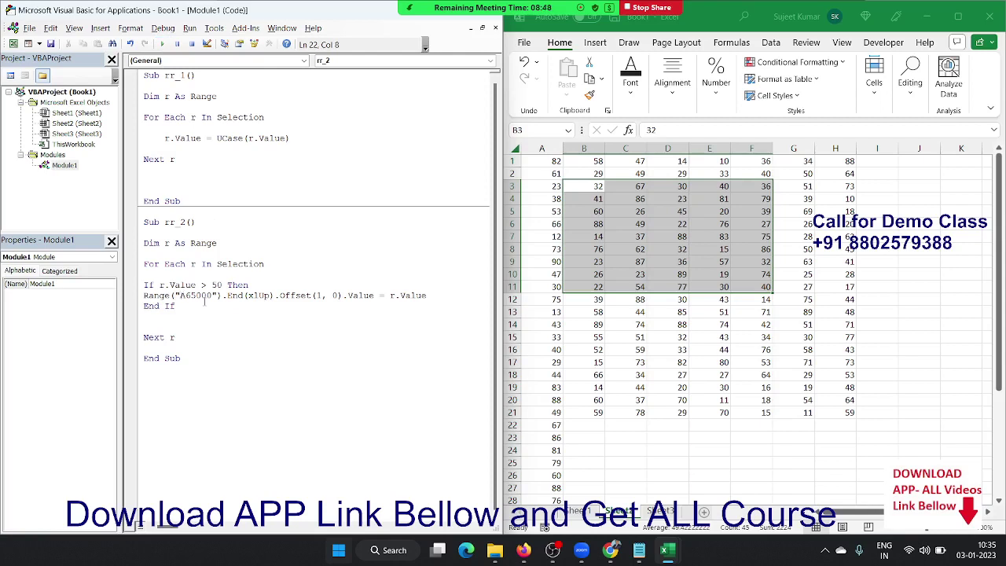
{"action": "key", "text": "Delete"}
{"action": "type", "text": "k"}
{"action": "left_click", "coordinate": [211, 297]}
{"action": "left_click", "coordinate": [163, 45]}
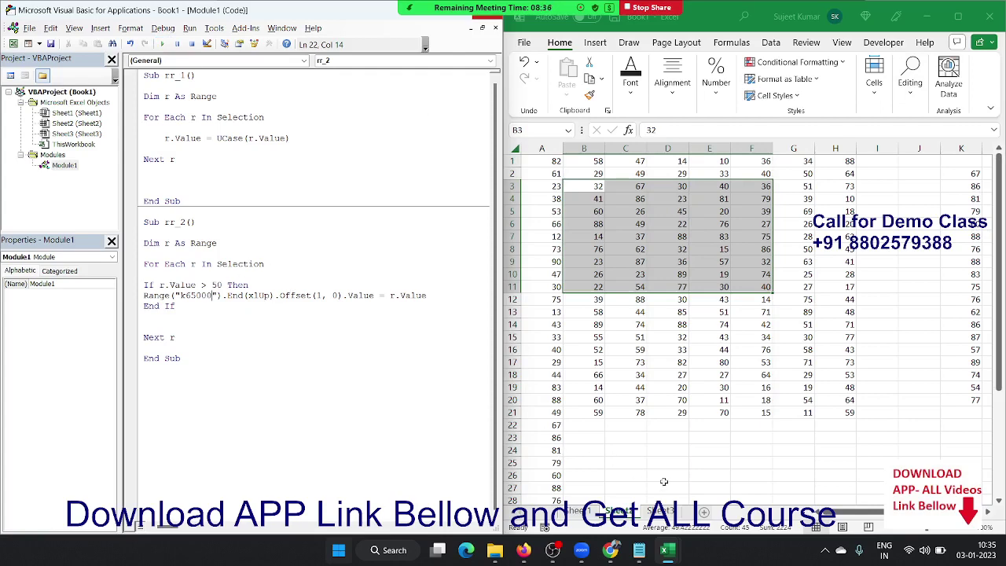
Step: Add a blank Sheet4 and start a new Sub rr_3() below the existing macros
{"action": "left_click", "coordinate": [704, 511]}
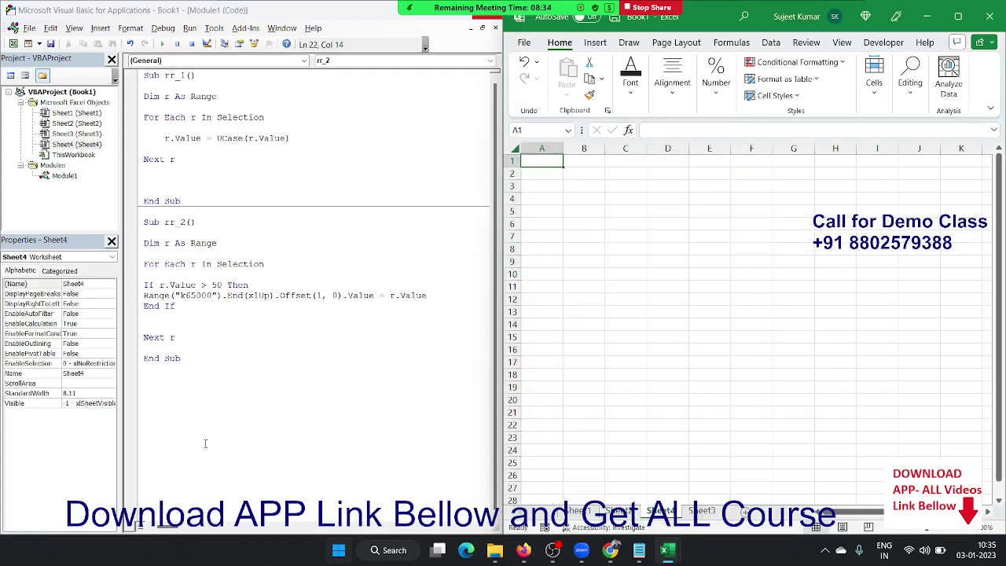
{"action": "left_click", "coordinate": [169, 384]}
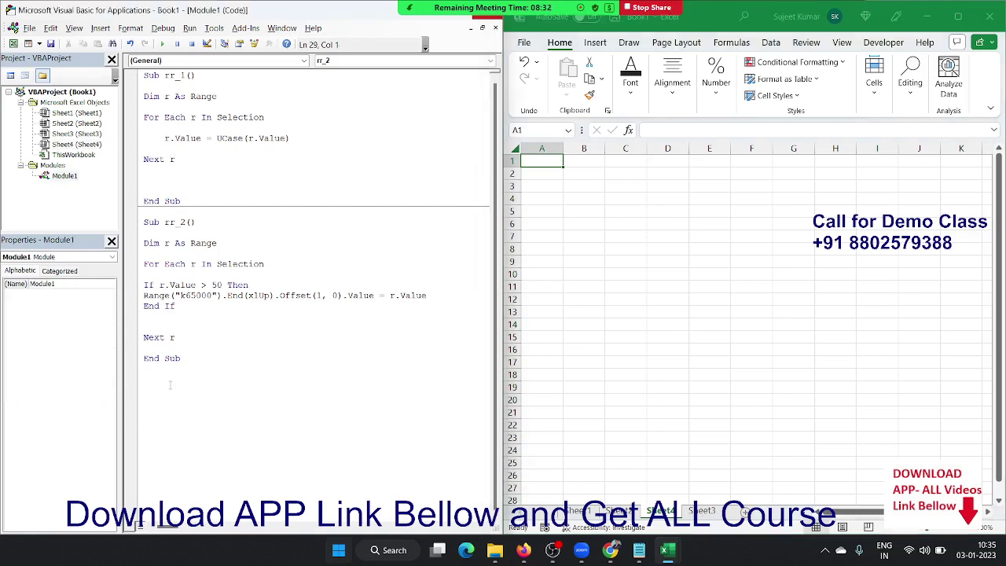
{"action": "key", "text": "Return"}
{"action": "type", "text": "su"}
{"action": "type", "text": "b "}
{"action": "type", "text": "rr"}
{"action": "type", "text": "_3("}
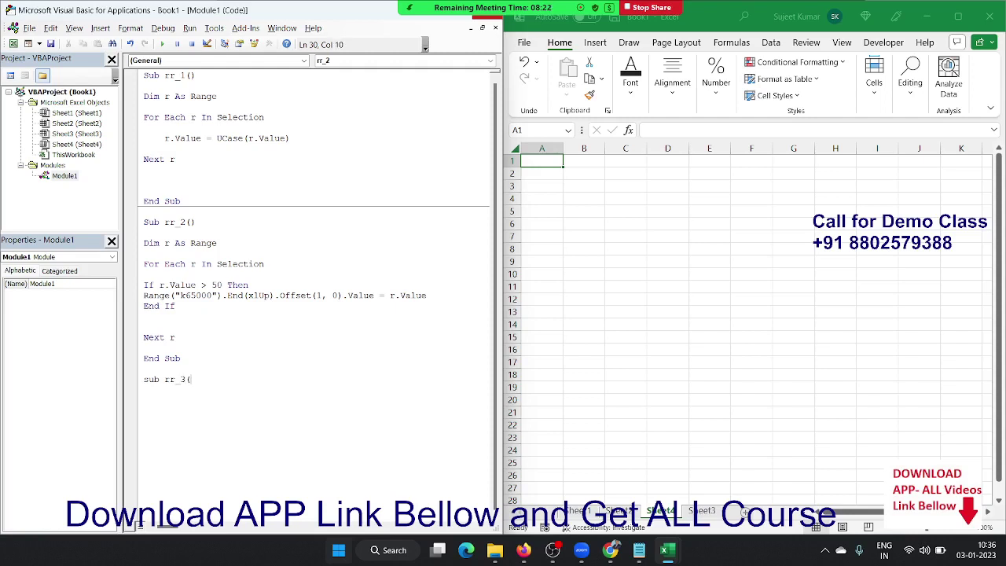
{"action": "type", "text": ")"}
{"action": "key", "text": "Return"}
{"action": "key", "text": "Return"}
Step: Declare Dim w As Worksheet inside rr_3
{"action": "key", "text": "Up"}
{"action": "key", "text": "Up"}
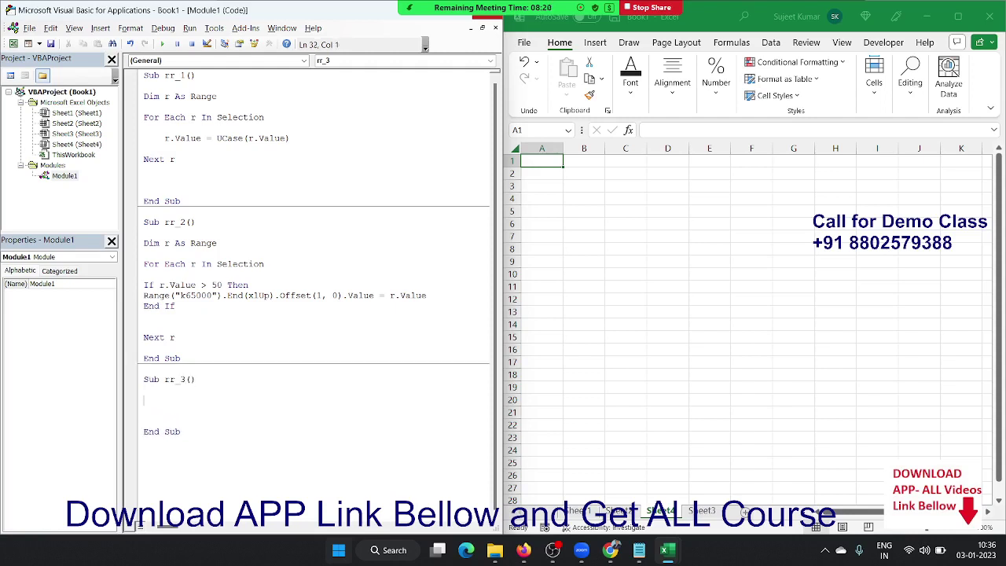
{"action": "type", "text": "for"}
{"action": "key", "text": "BackSpace"}
{"action": "key", "text": "BackSpace"}
{"action": "key", "text": "BackSpace"}
{"action": "key", "text": "BackSpace"}
{"action": "type", "text": "dim "}
{"action": "type", "text": "w as wo"}
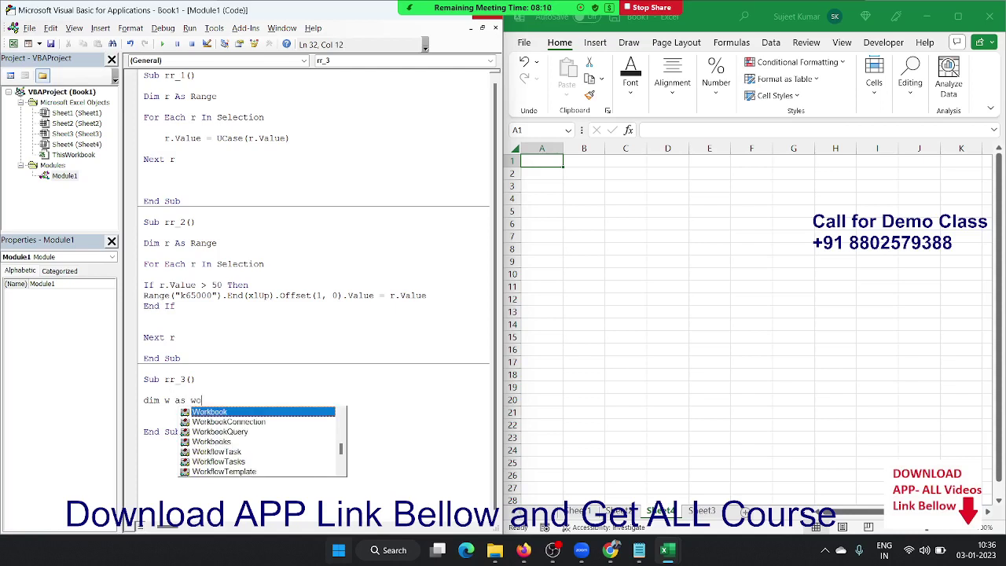
{"action": "type", "text": "rksh"}
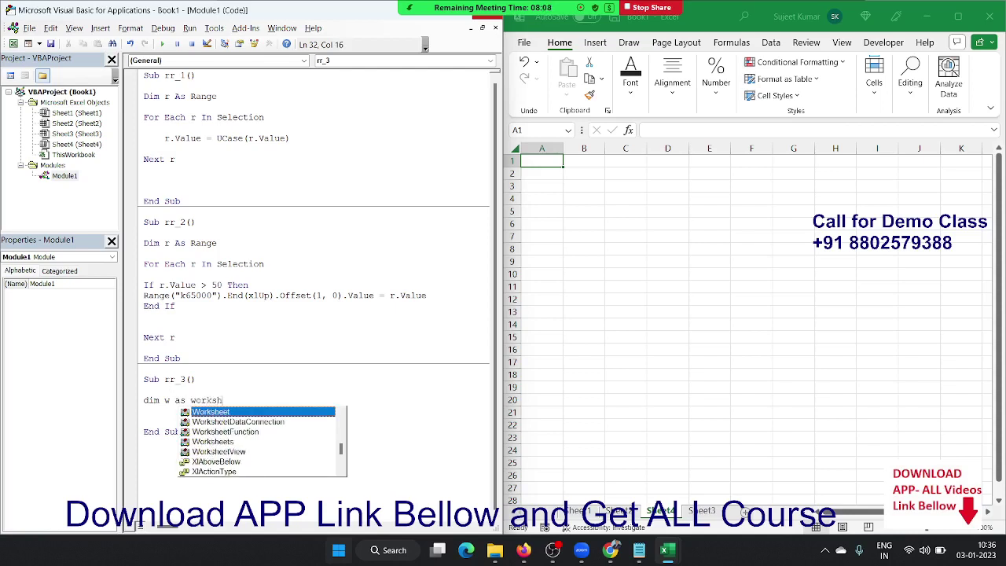
{"action": "key", "text": "Tab"}
{"action": "key", "text": "Return"}
{"action": "key", "text": "Return"}
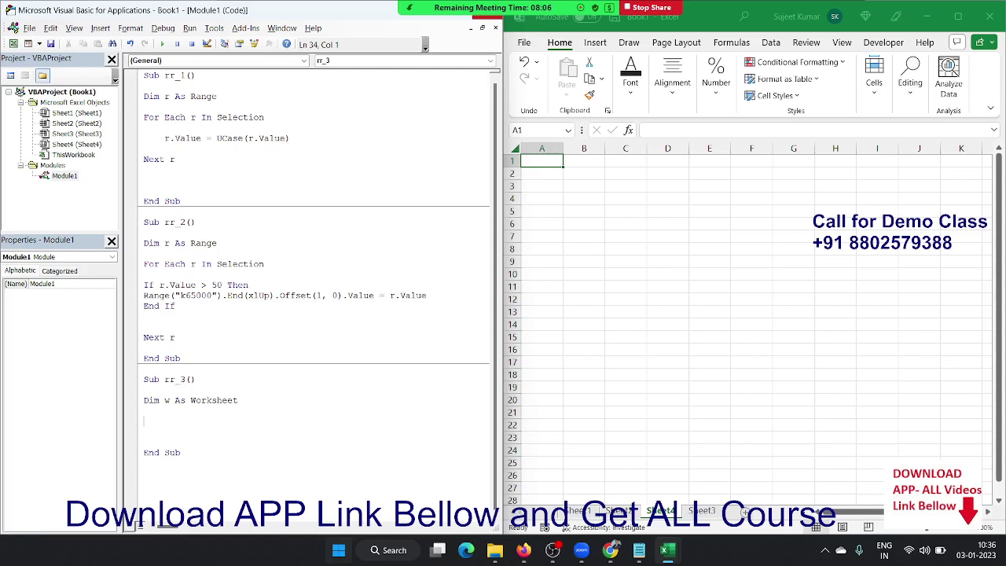
Step: Add a For Each w In ActiveWorkbook.Worksheets loop closed by Next w
{"action": "type", "text": "for"}
{"action": "type", "text": " each w "}
{"action": "type", "text": "in "}
{"action": "type", "text": "active"}
{"action": "type", "text": "wor"}
{"action": "type", "text": "kbook"}
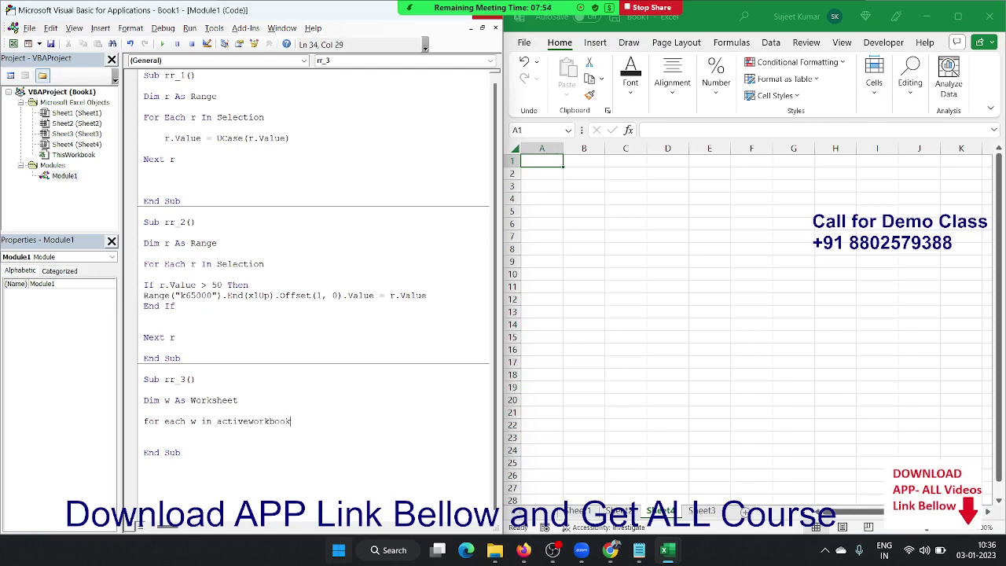
{"action": "type", "text": "."}
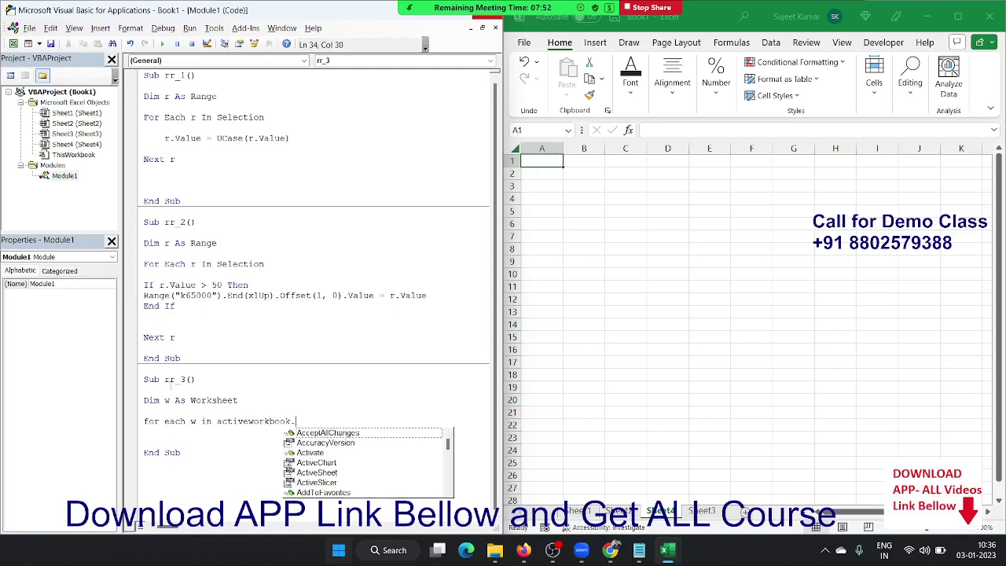
{"action": "type", "text": "work"}
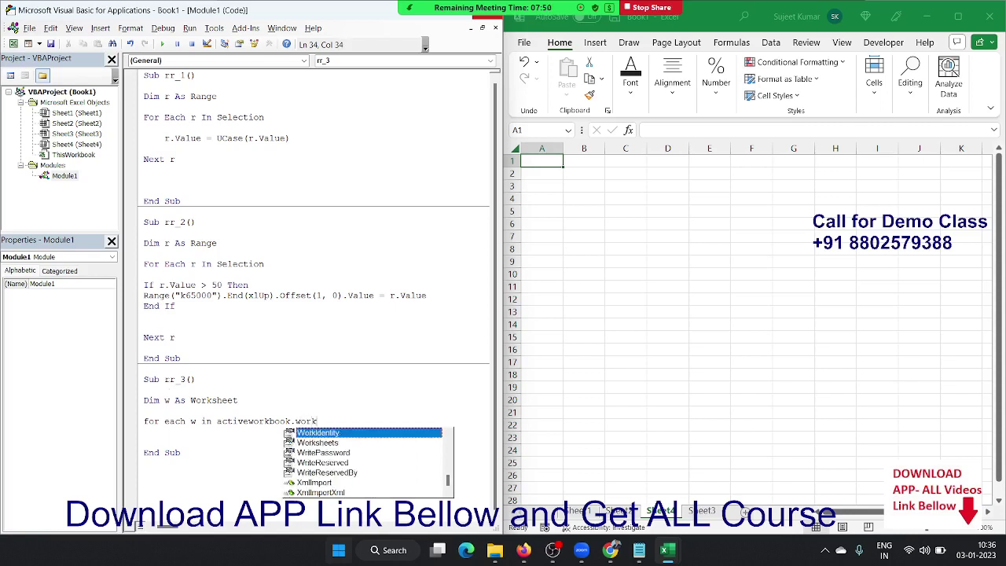
{"action": "key", "text": "Down"}
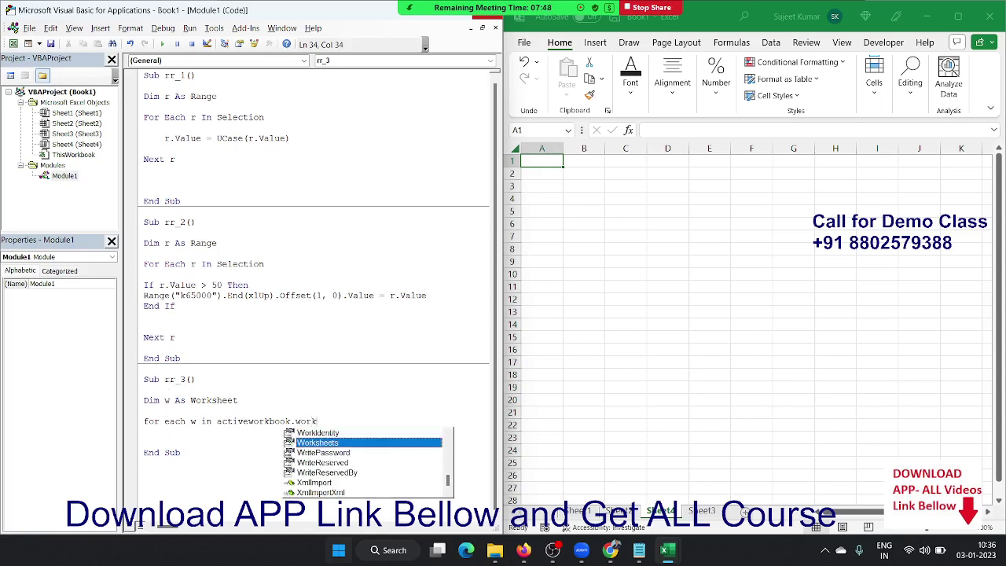
{"action": "key", "text": "Tab"}
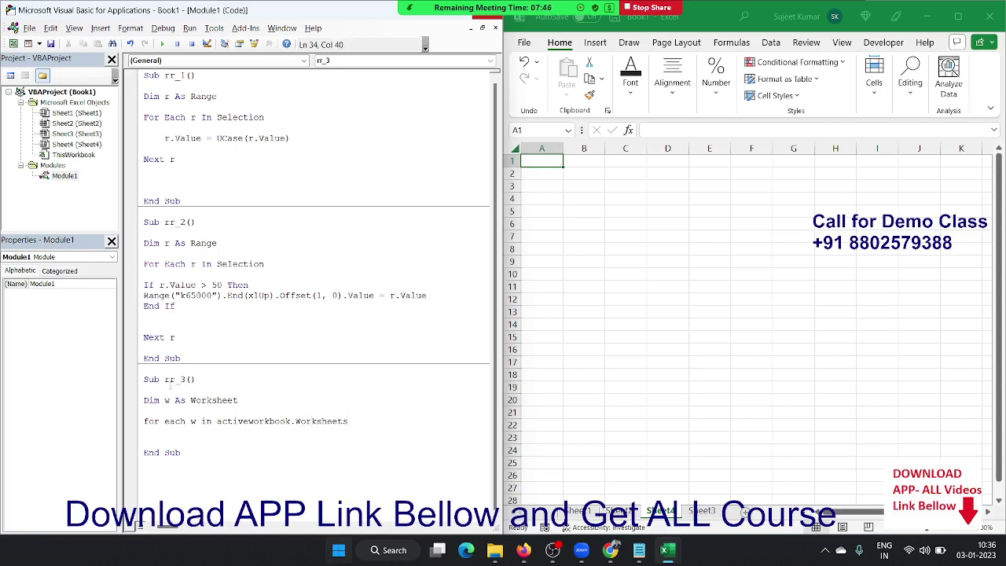
{"action": "key", "text": "Return"}
{"action": "key", "text": "Return"}
{"action": "key", "text": "Return"}
{"action": "key", "text": "Return"}
{"action": "type", "text": "ne"}
{"action": "type", "text": "xt w"}
{"action": "key", "text": "Up"}
{"action": "key", "text": "Up"}
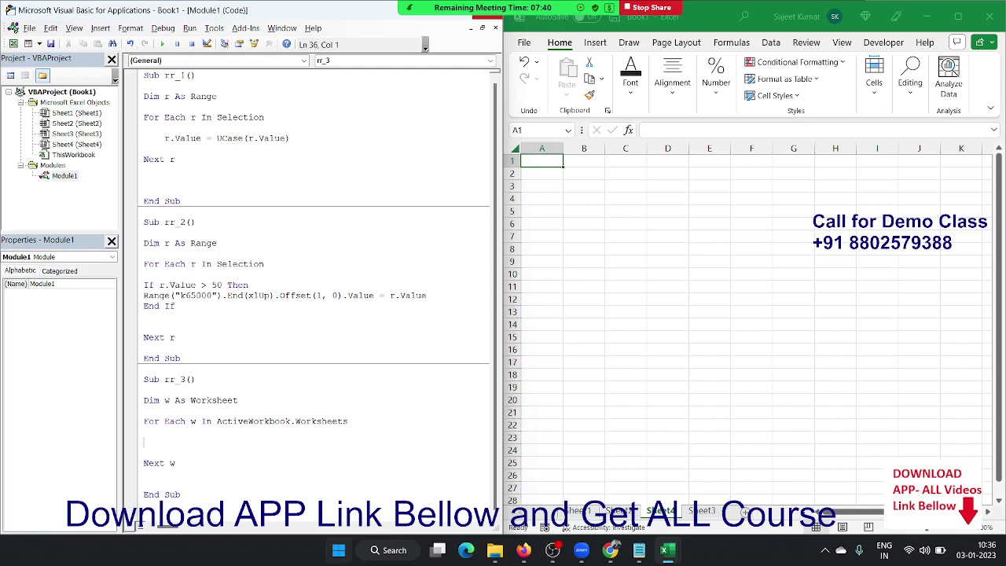
Step: Inside the loop, add r = r + 1 and w.Name = "Data" & r
{"action": "type", "text": "w.n"}
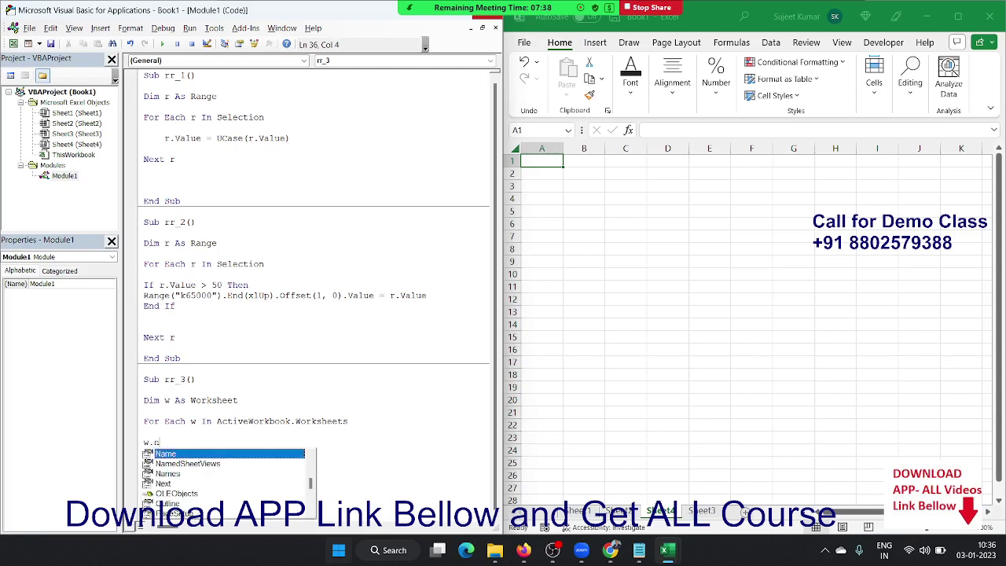
{"action": "type", "text": "ame"}
{"action": "key", "text": "Tab"}
{"action": "type", "text": "="}
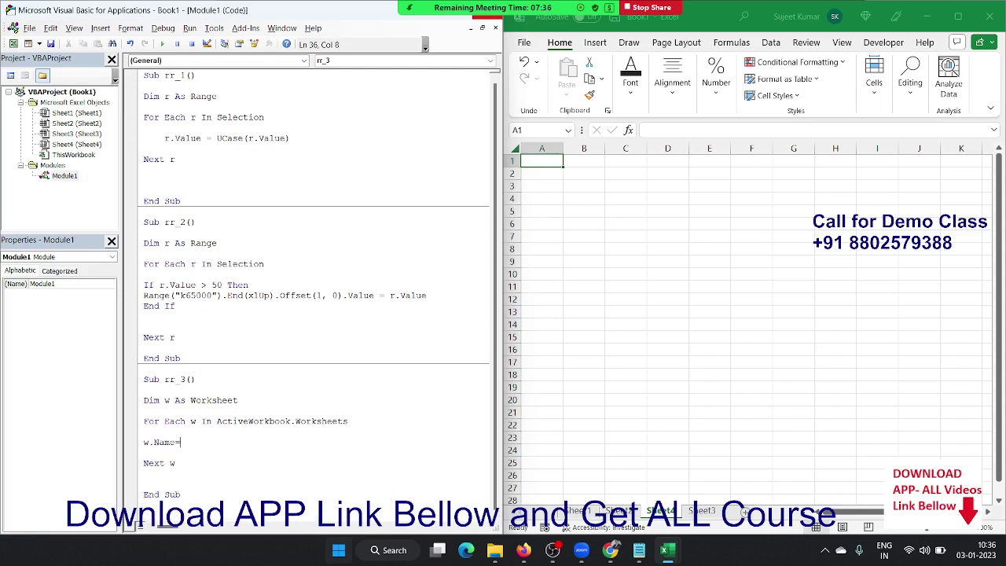
{"action": "type", "text": "\"Data"}
{"action": "key", "text": "Up"}
{"action": "type", "text": "r"}
{"action": "type", "text": "=r+1"}
{"action": "left_click", "coordinate": [256, 446]}
{"action": "type", "text": "& r"}
{"action": "left_click", "coordinate": [184, 410]}
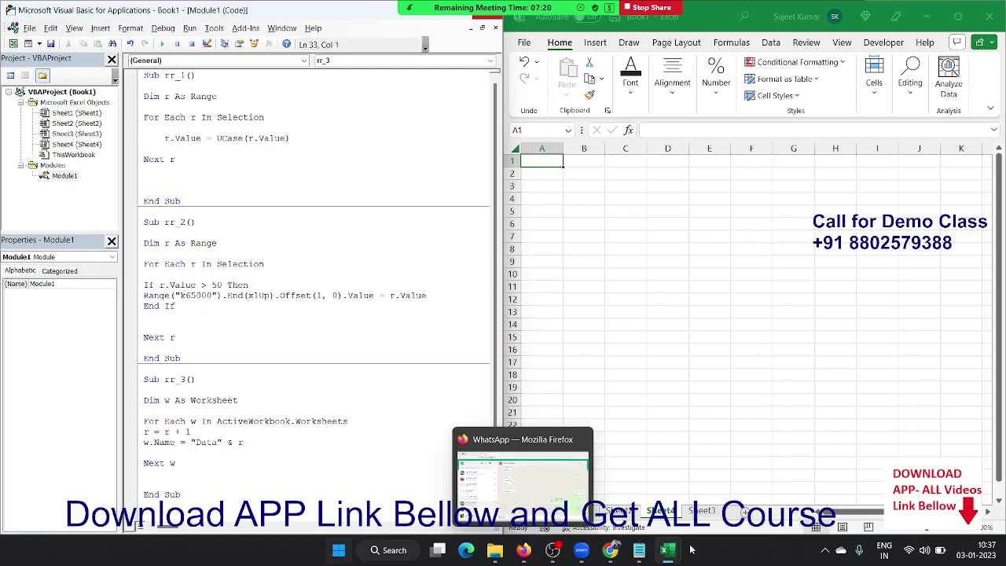
{"action": "left_click", "coordinate": [207, 432]}
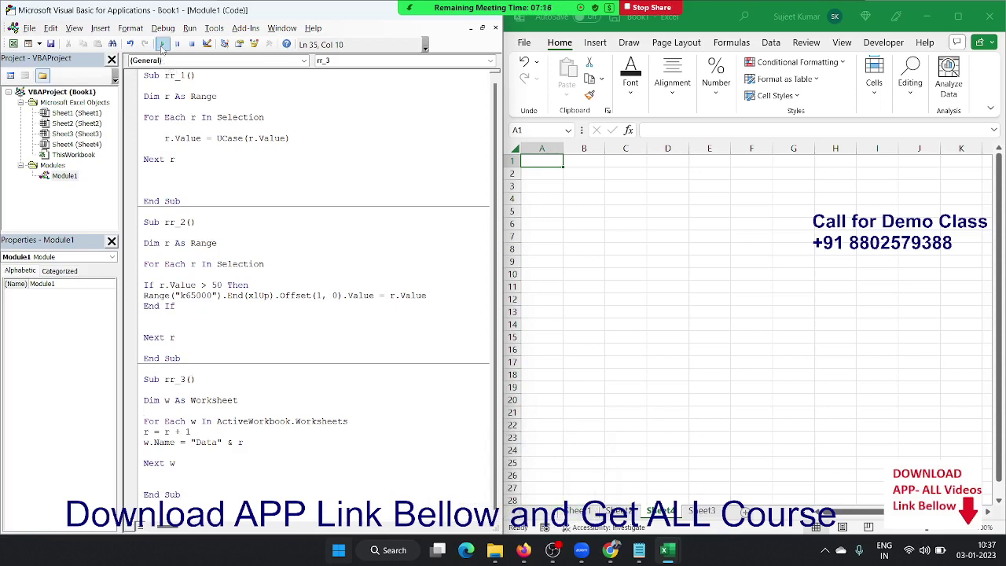
Step: Run rr_3 to rename the sheets Data1–Data4, then select all the module code
{"action": "left_click", "coordinate": [161, 45]}
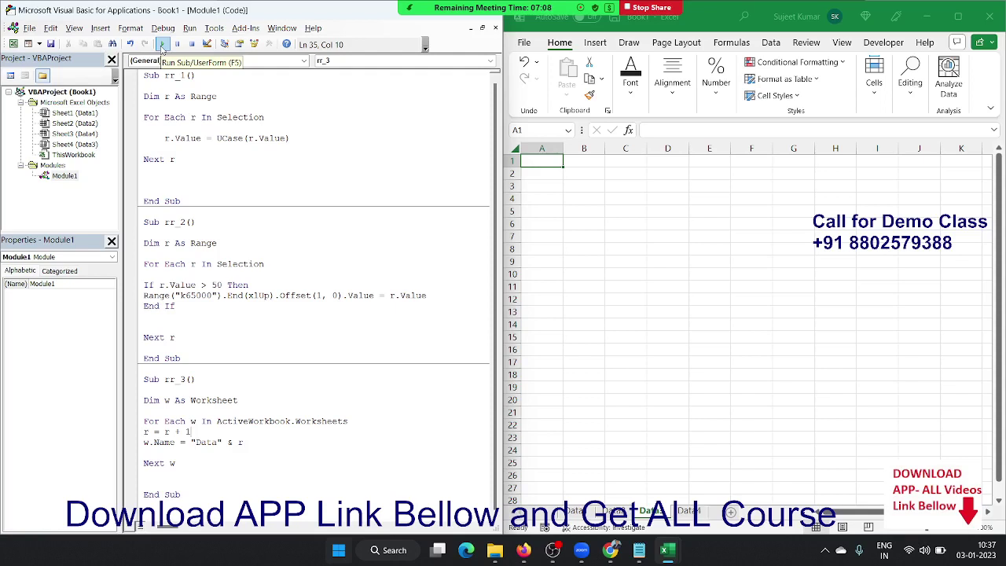
{"action": "key", "text": "ctrl+a"}
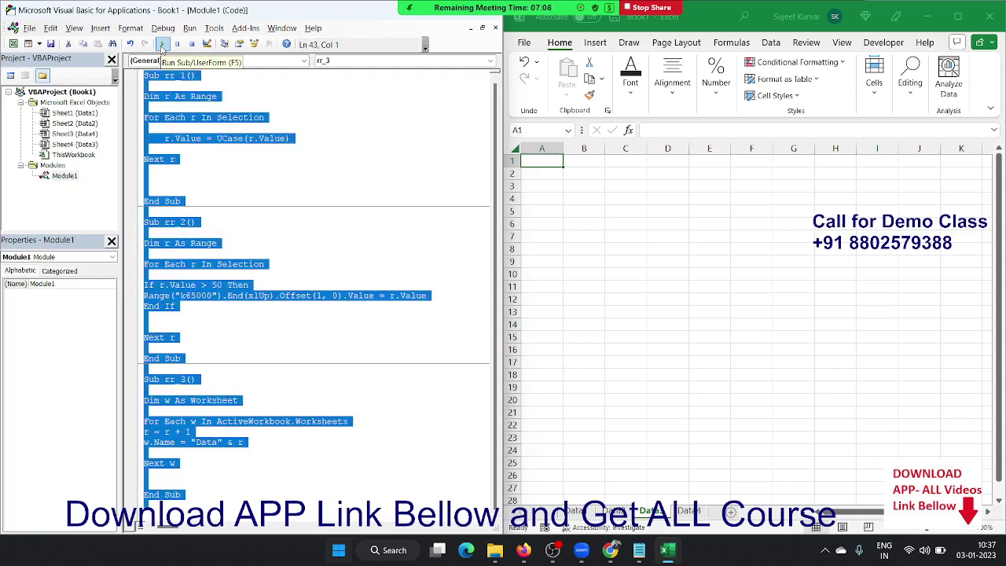